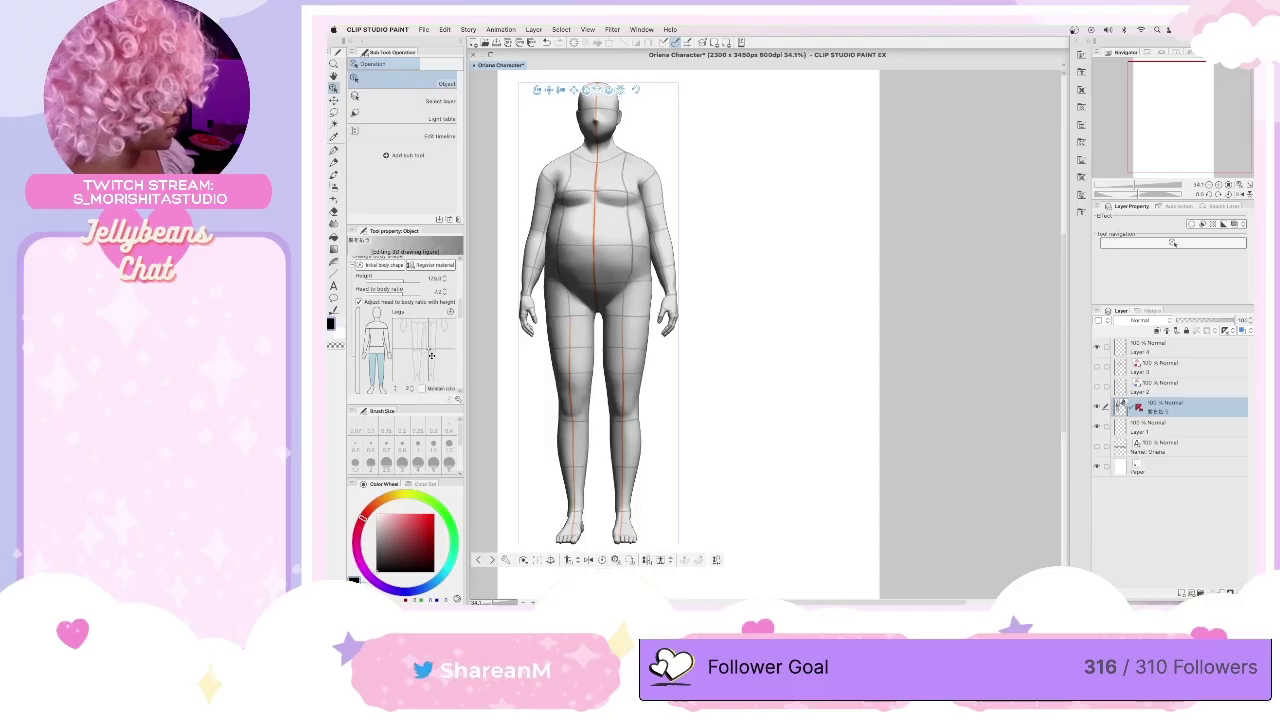
Adjust the plus-size figure's leg shape and full-body proportions, and open the material library
{"action": "left_click_drag", "start_coordinate": [432, 356], "coordinate": [434, 356]}
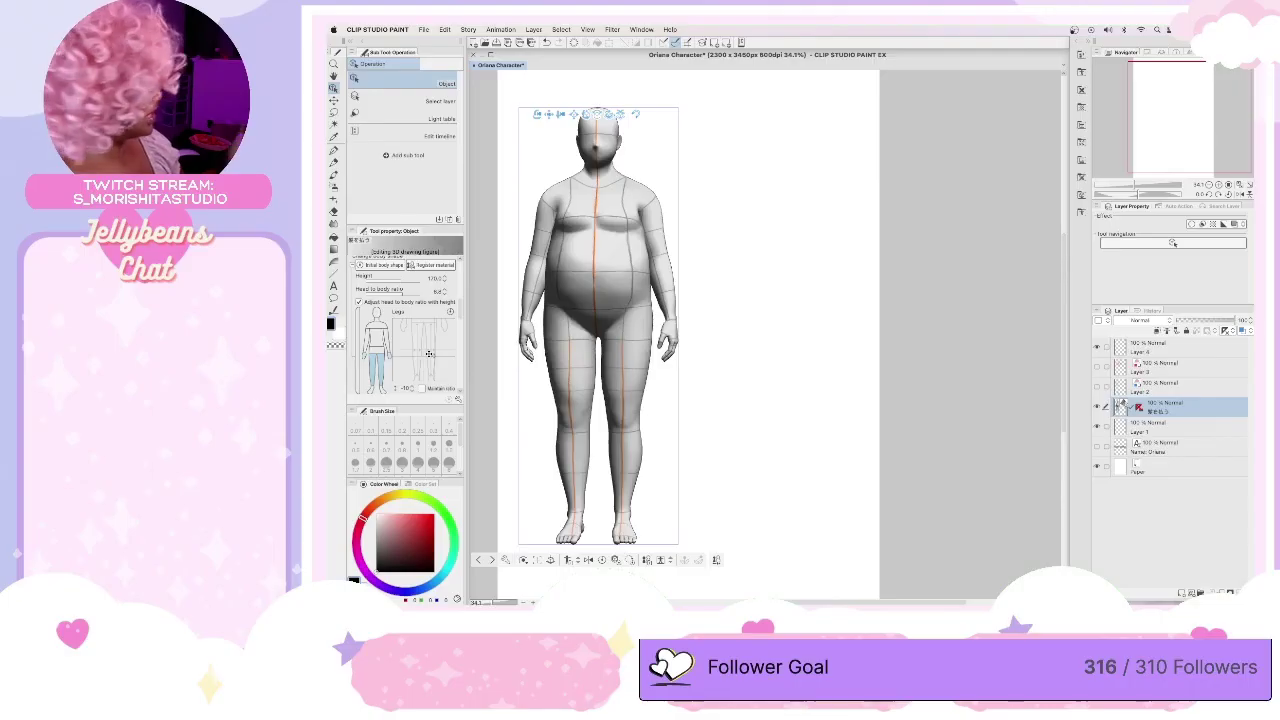
{"action": "left_click", "coordinate": [1076, 43]}
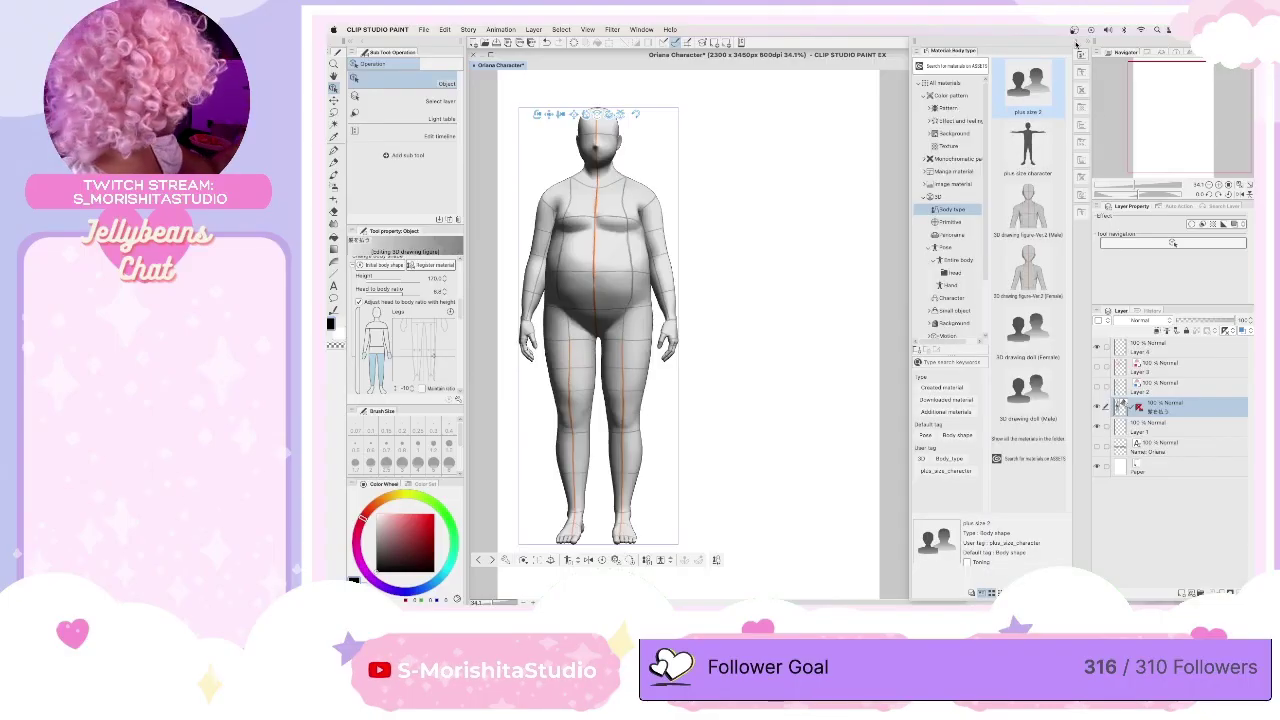
{"action": "mouse_move", "coordinate": [537, 114]}
{"action": "left_mouse_down"}
{"action": "mouse_move", "coordinate": [498, 134]}
{"action": "mouse_move", "coordinate": [462, 132]}
{"action": "mouse_move", "coordinate": [528, 123]}
{"action": "left_mouse_up"}
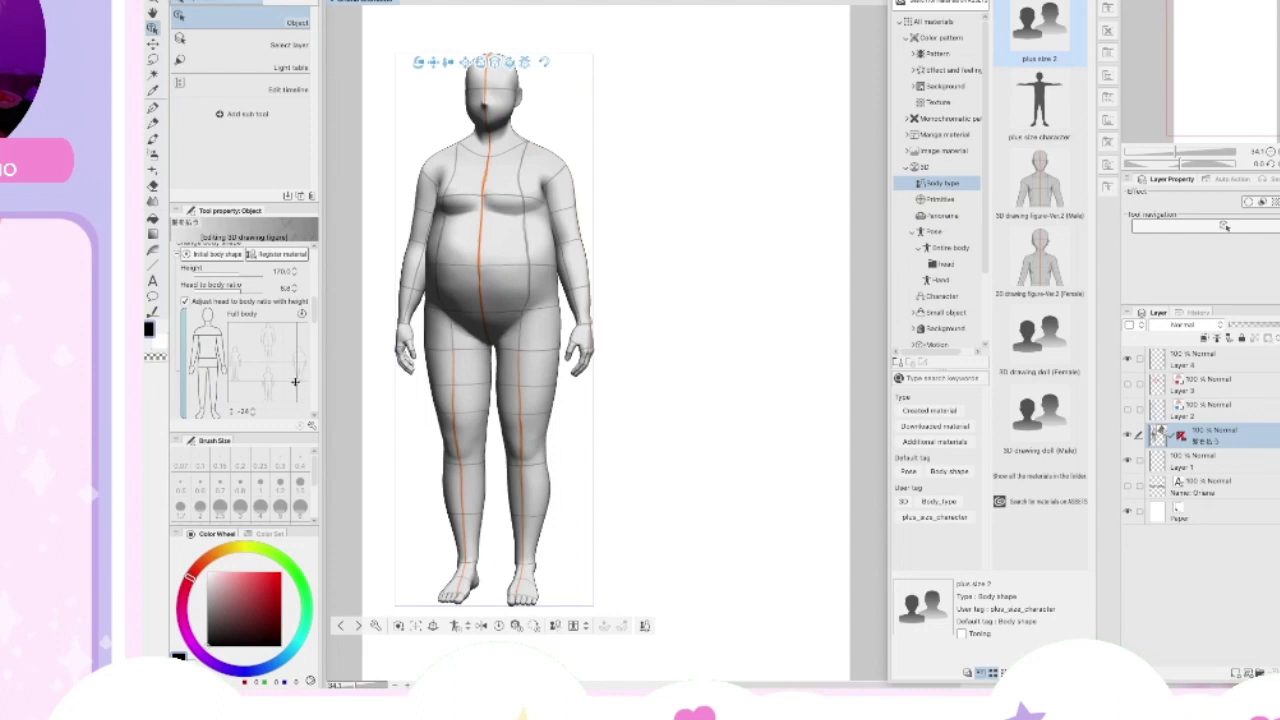
{"action": "mouse_move", "coordinate": [295, 381]}
{"action": "left_mouse_down"}
{"action": "mouse_move", "coordinate": [298, 393]}
{"action": "mouse_move", "coordinate": [277, 389]}
{"action": "mouse_move", "coordinate": [295, 392]}
{"action": "mouse_move", "coordinate": [287, 331]}
{"action": "mouse_move", "coordinate": [278, 378]}
{"action": "left_mouse_up"}
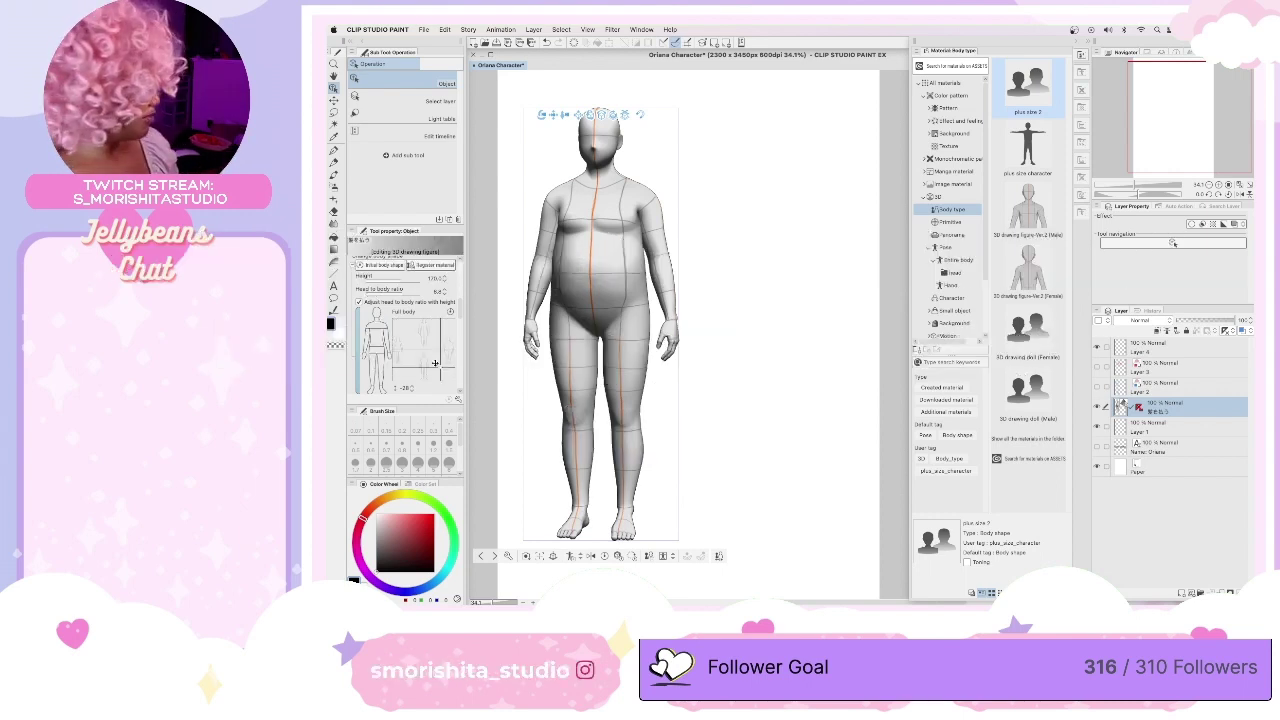
Browse the 3D entire-body pose materials and place the standing hand-on-hip pose 立つF_37 on the canvas
{"action": "left_click", "coordinate": [957, 260]}
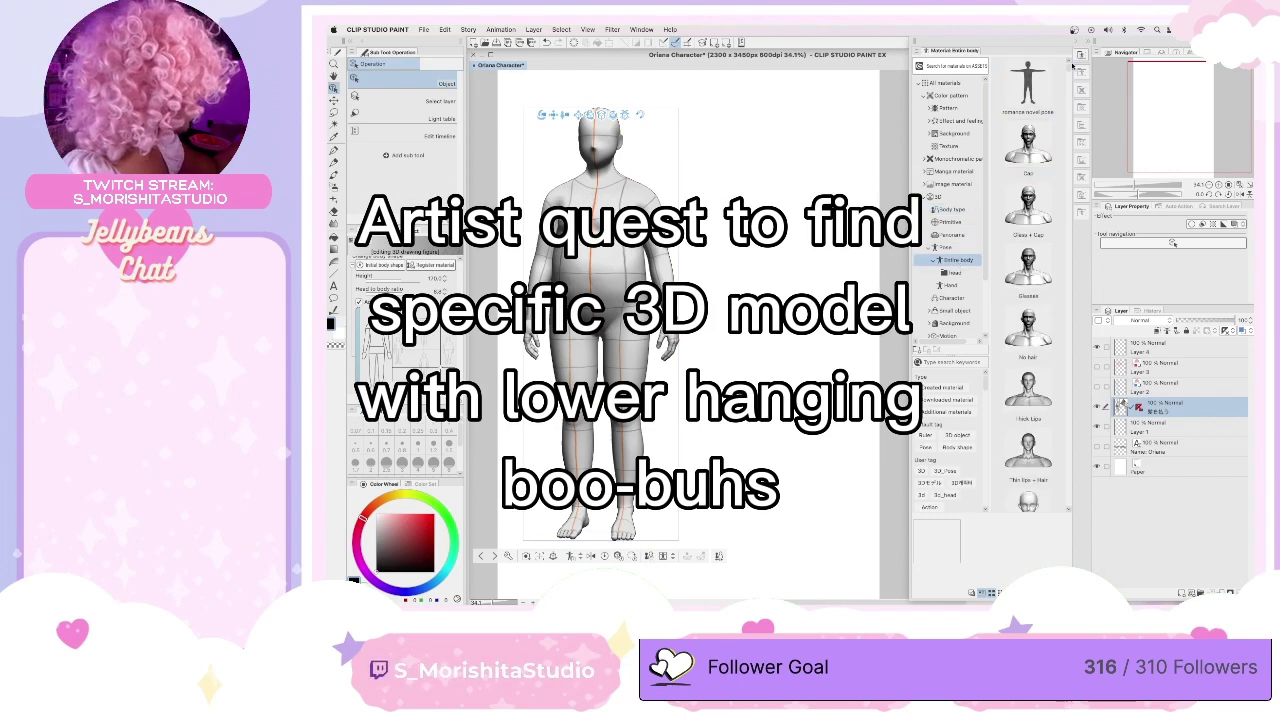
{"action": "left_click_drag", "start_coordinate": [1069, 68], "coordinate": [1069, 88]}
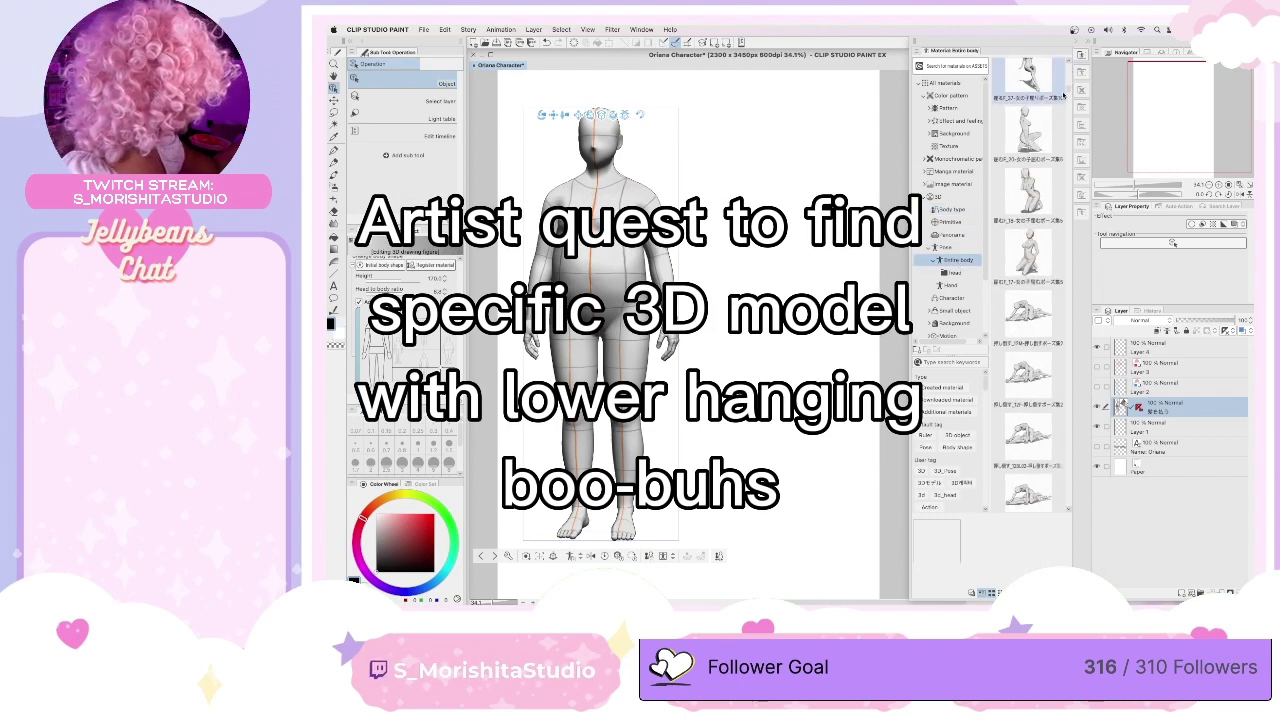
{"action": "mouse_move", "coordinate": [1027, 132]}
{"action": "left_mouse_down"}
{"action": "mouse_move", "coordinate": [838, 219]}
{"action": "mouse_move", "coordinate": [1022, 136]}
{"action": "left_mouse_up"}
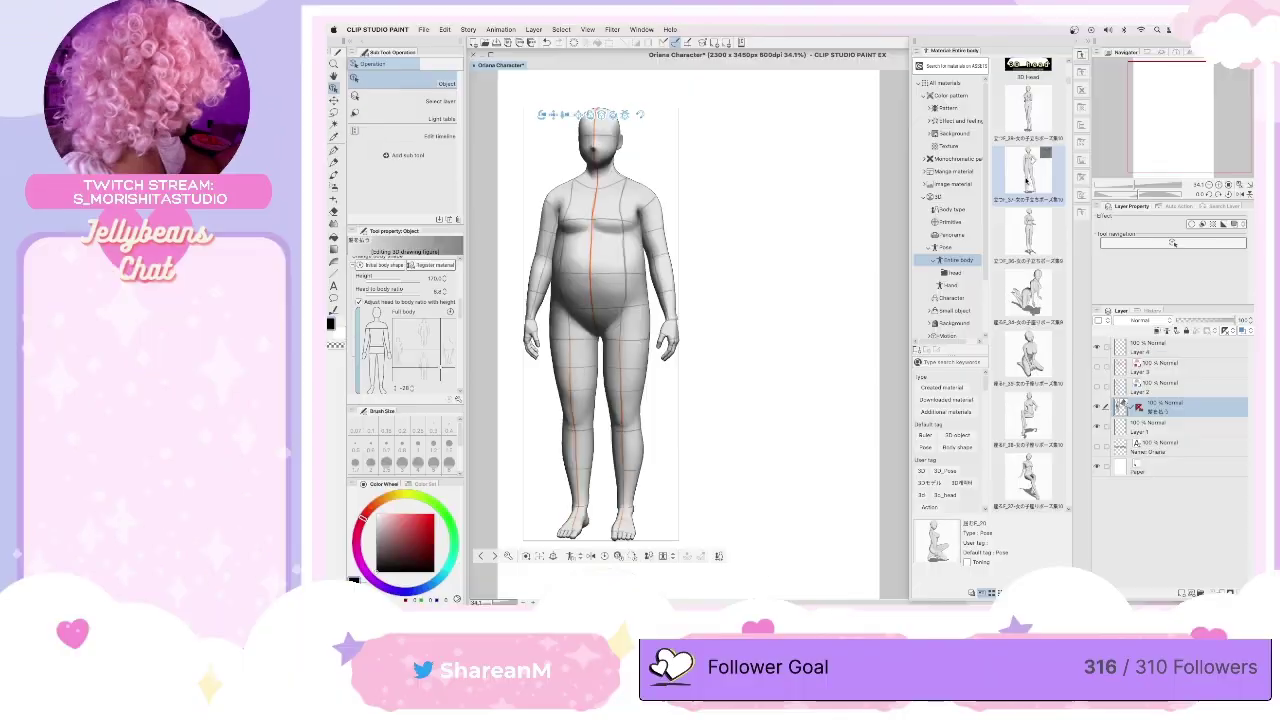
{"action": "left_click_drag", "start_coordinate": [1040, 170], "coordinate": [769, 300]}
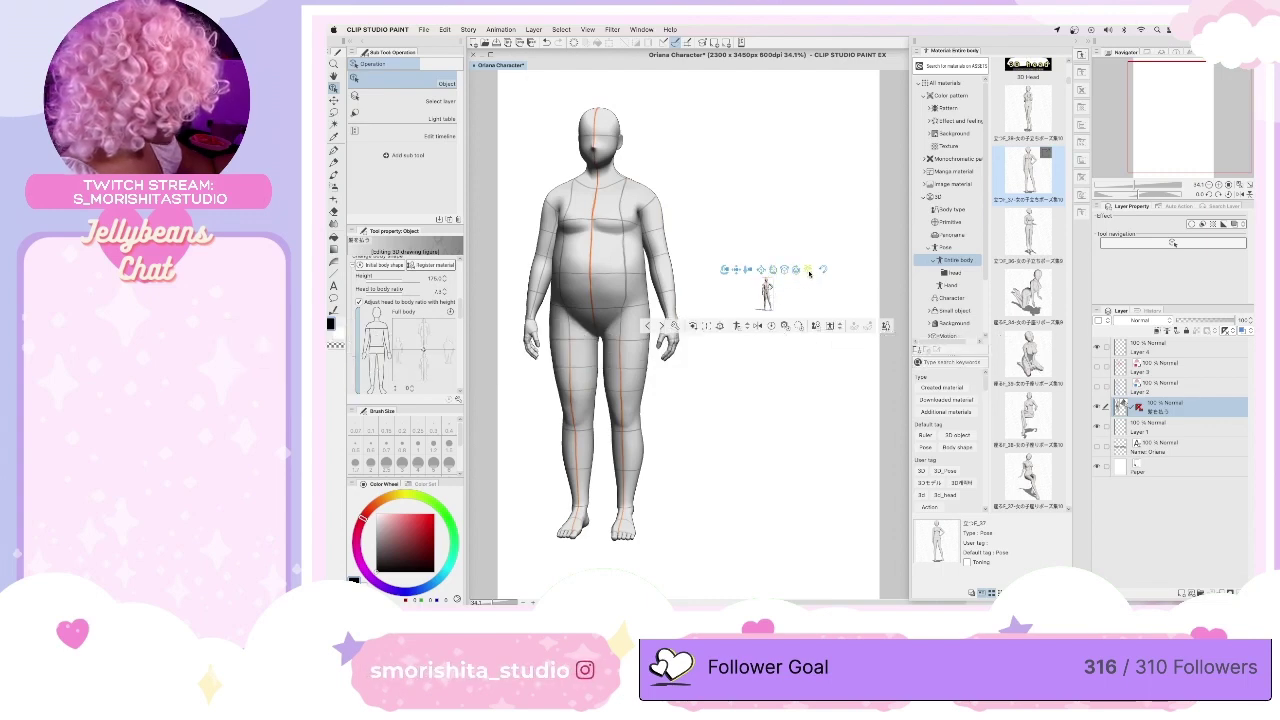
Bring the hand-on-hip figure closer in the scene and set it on the ground
{"action": "left_click_drag", "start_coordinate": [808, 269], "coordinate": [766, 309]}
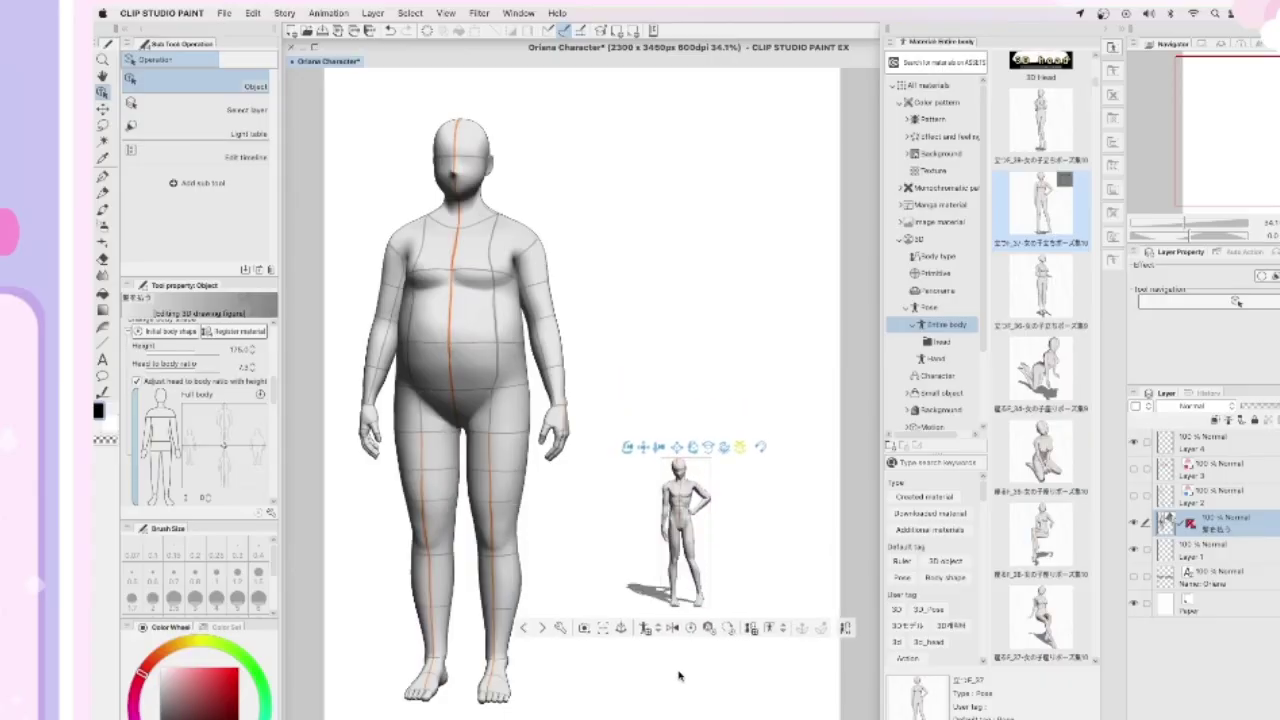
{"action": "mouse_move", "coordinate": [687, 392]}
{"action": "left_mouse_down"}
{"action": "mouse_move", "coordinate": [697, 464]}
{"action": "mouse_move", "coordinate": [688, 371]}
{"action": "left_mouse_up"}
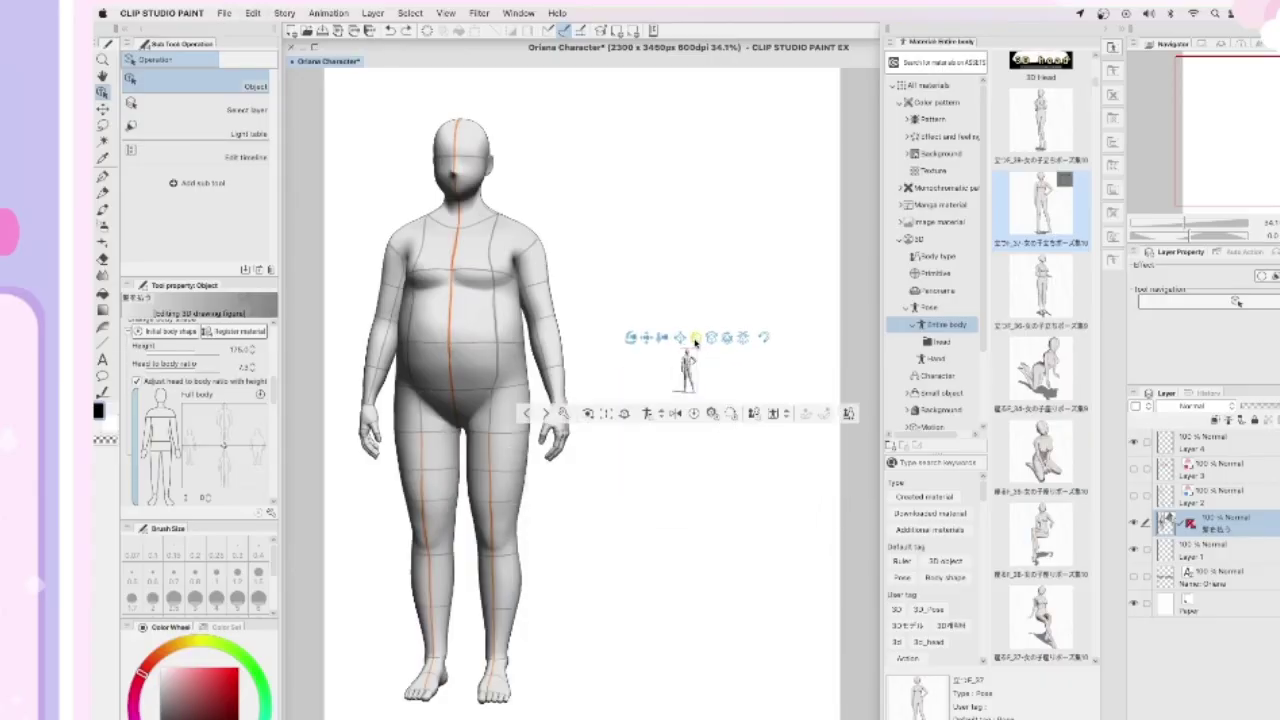
{"action": "left_click", "coordinate": [688, 371]}
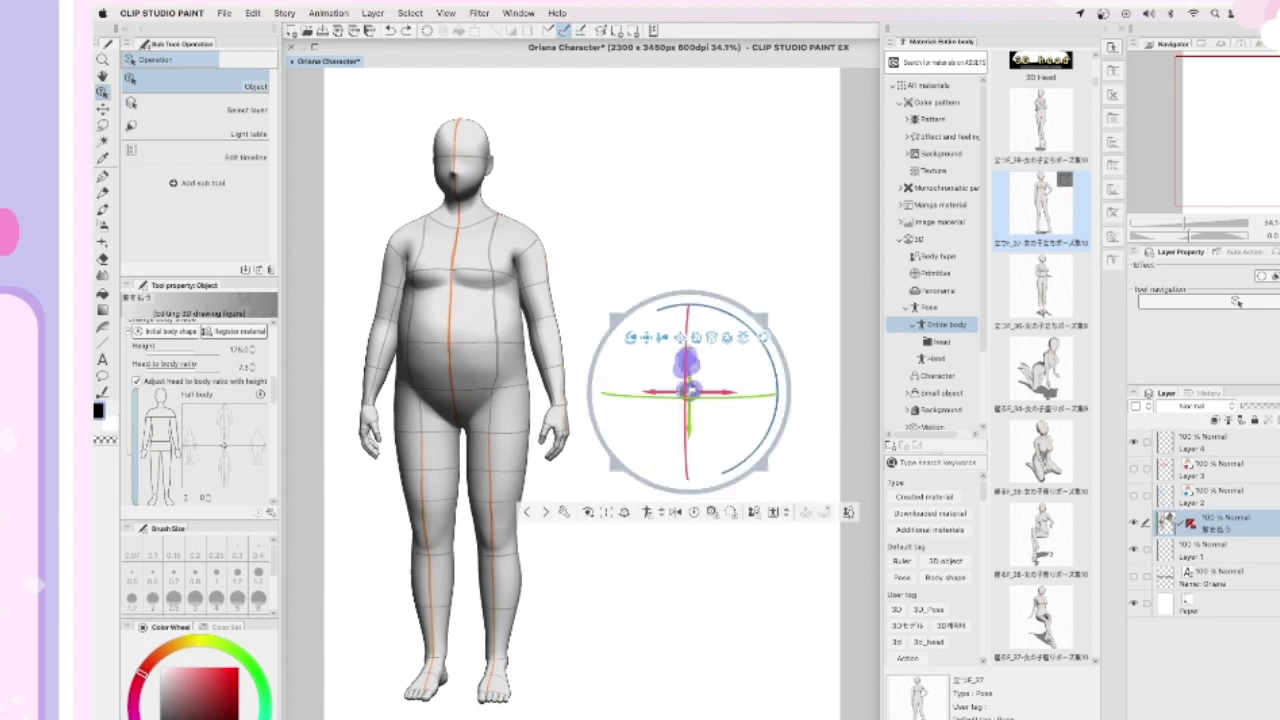
{"action": "left_click_drag", "start_coordinate": [692, 391], "coordinate": [795, 325]}
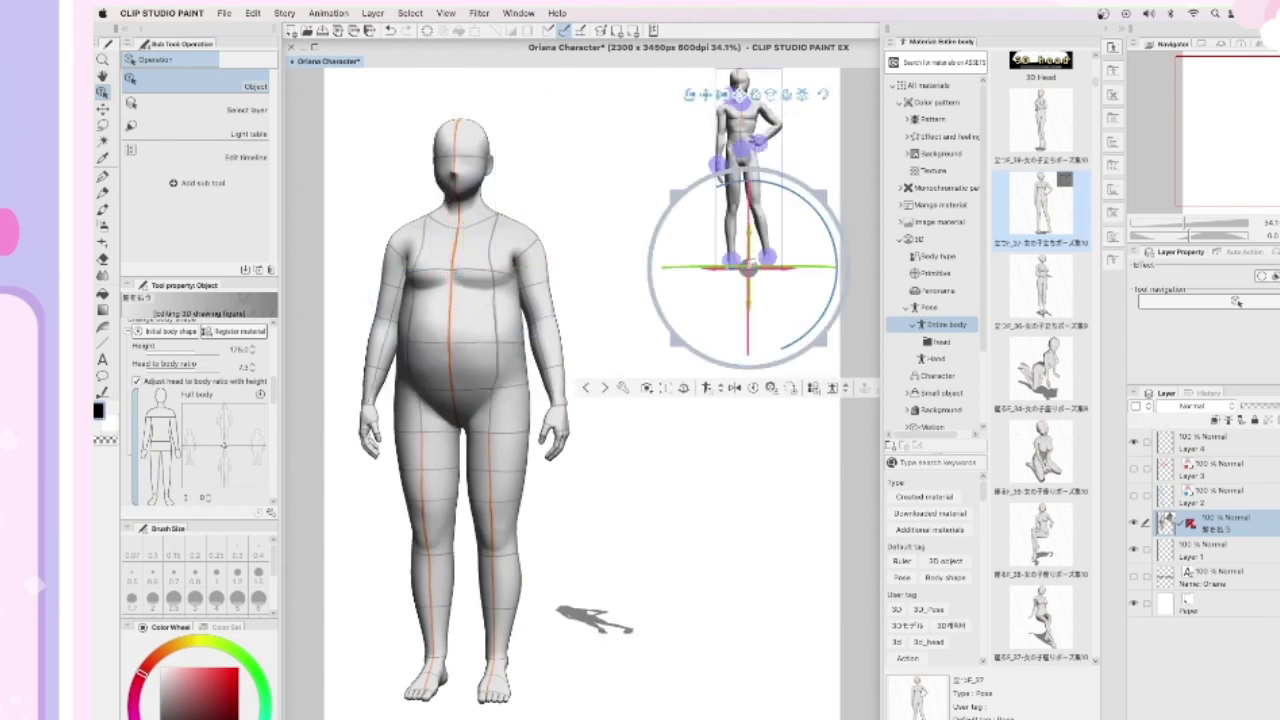
{"action": "left_click", "coordinate": [684, 389]}
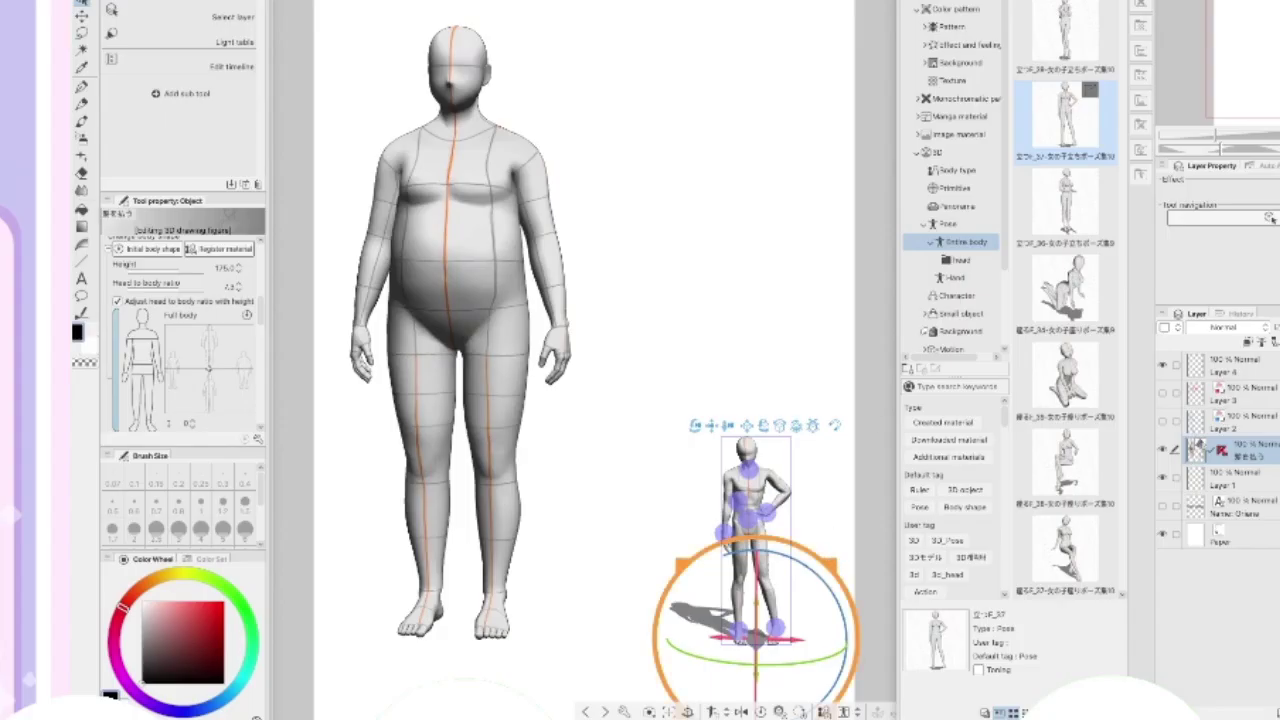
Enlarge the hand-on-hip figure to nearly the plus-size figure's height and position it alongside
{"action": "left_click_drag", "start_coordinate": [800, 548], "coordinate": [881, 367]}
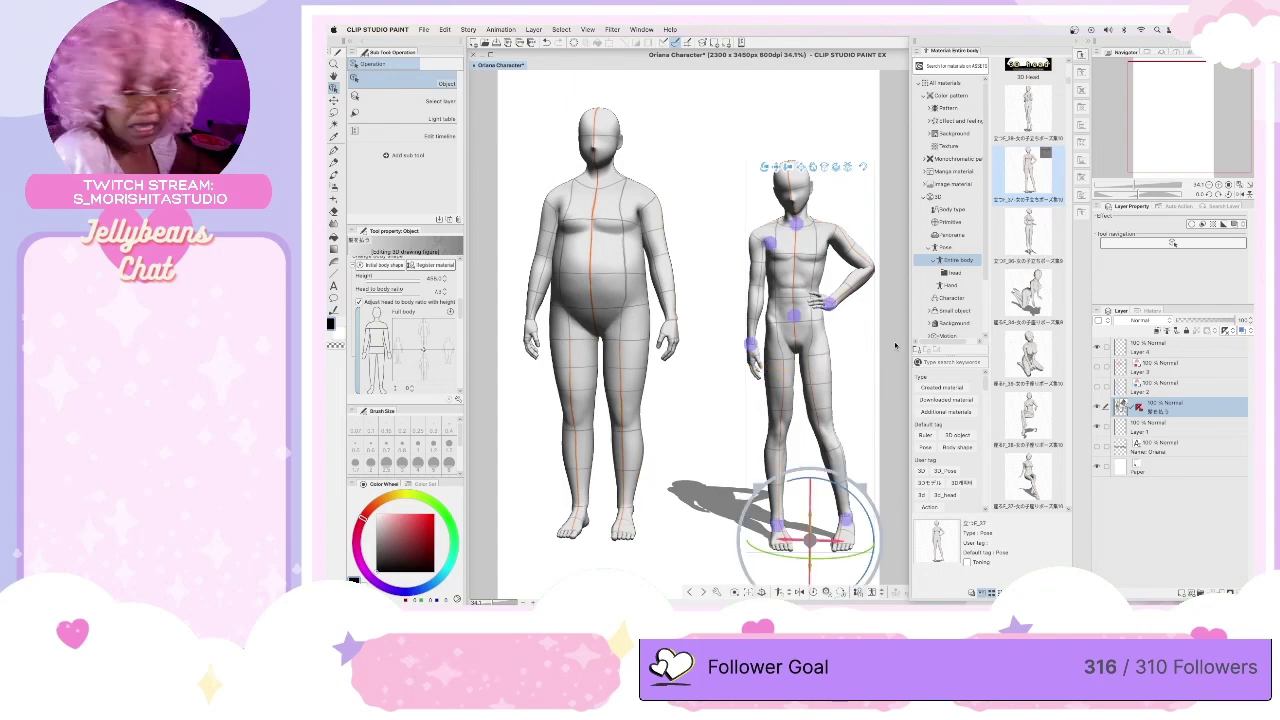
{"action": "left_click_drag", "start_coordinate": [798, 540], "coordinate": [747, 535]}
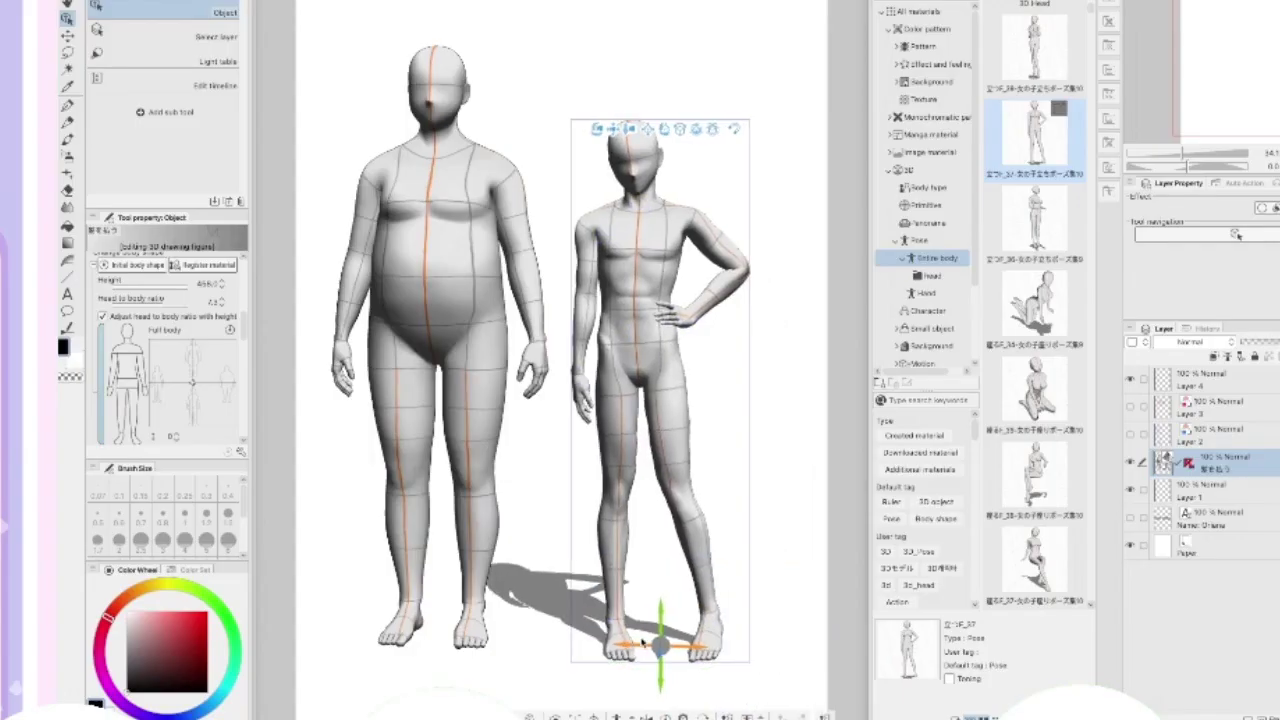
{"action": "left_click_drag", "start_coordinate": [643, 641], "coordinate": [654, 624]}
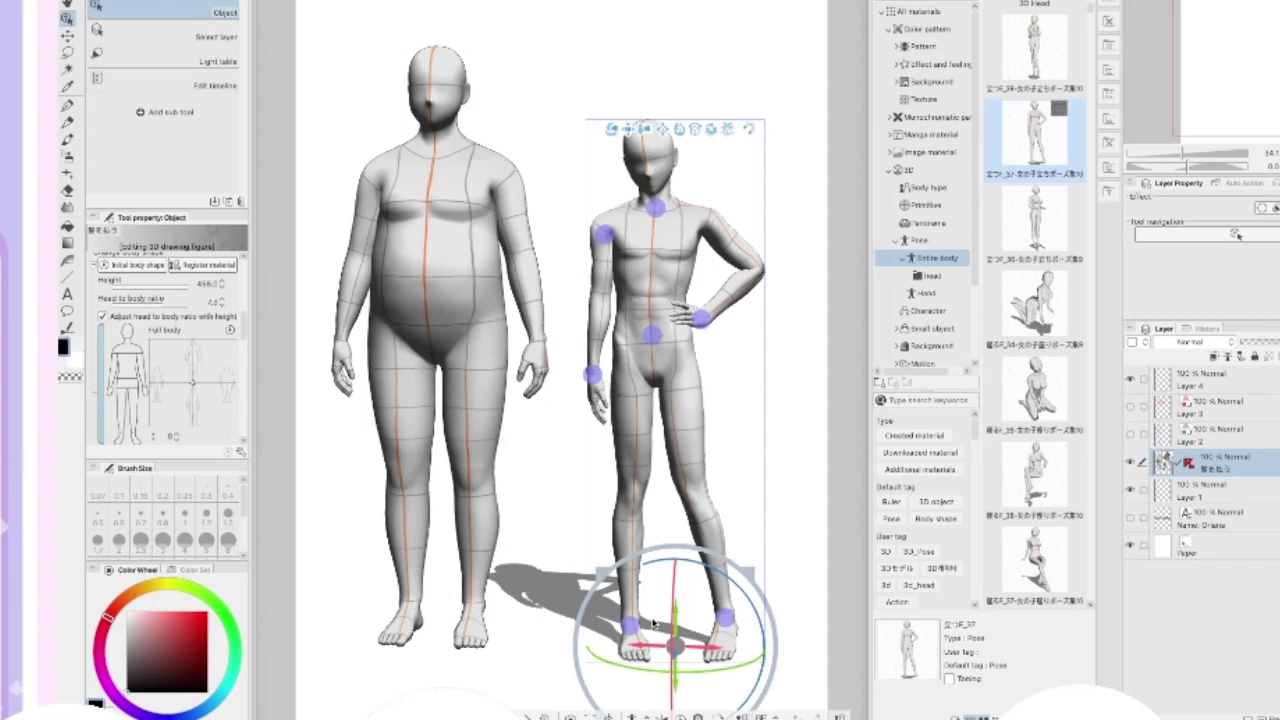
Try a heavier full-body shape on the hand-on-hip figure, undo it and delete that figure
{"action": "left_click", "coordinate": [218, 413]}
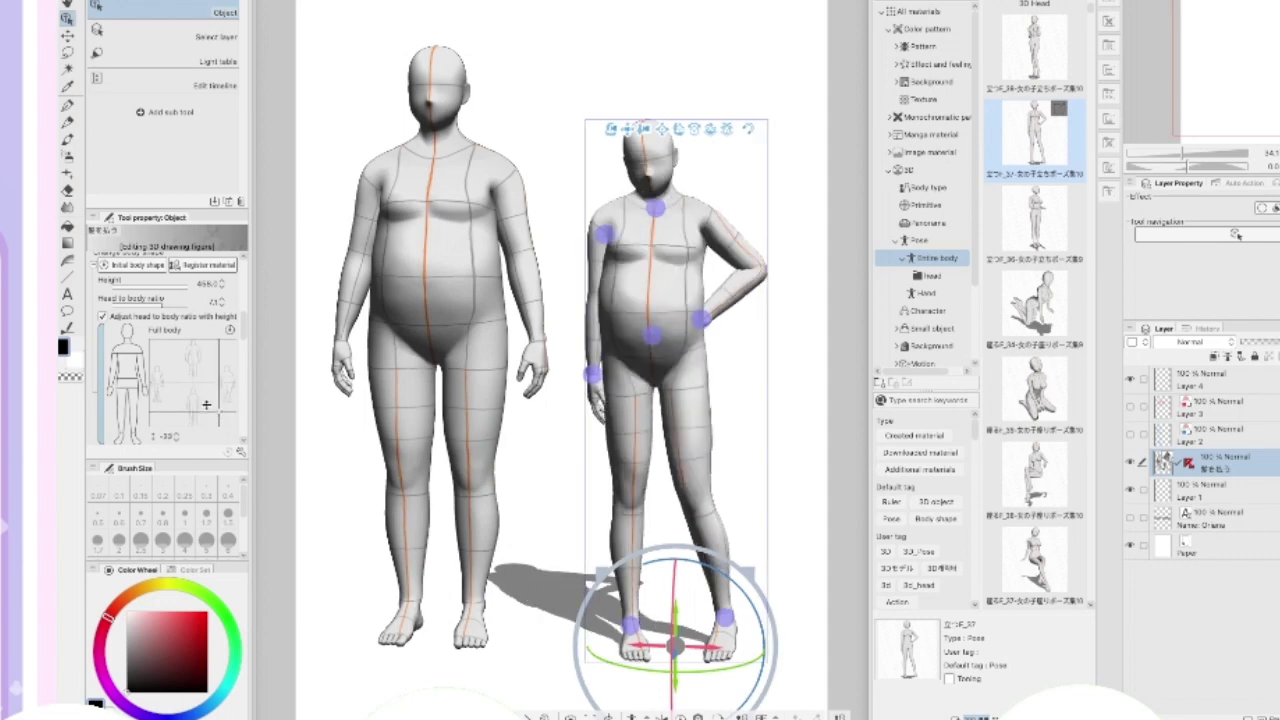
{"action": "key", "text": "ctrl+z"}
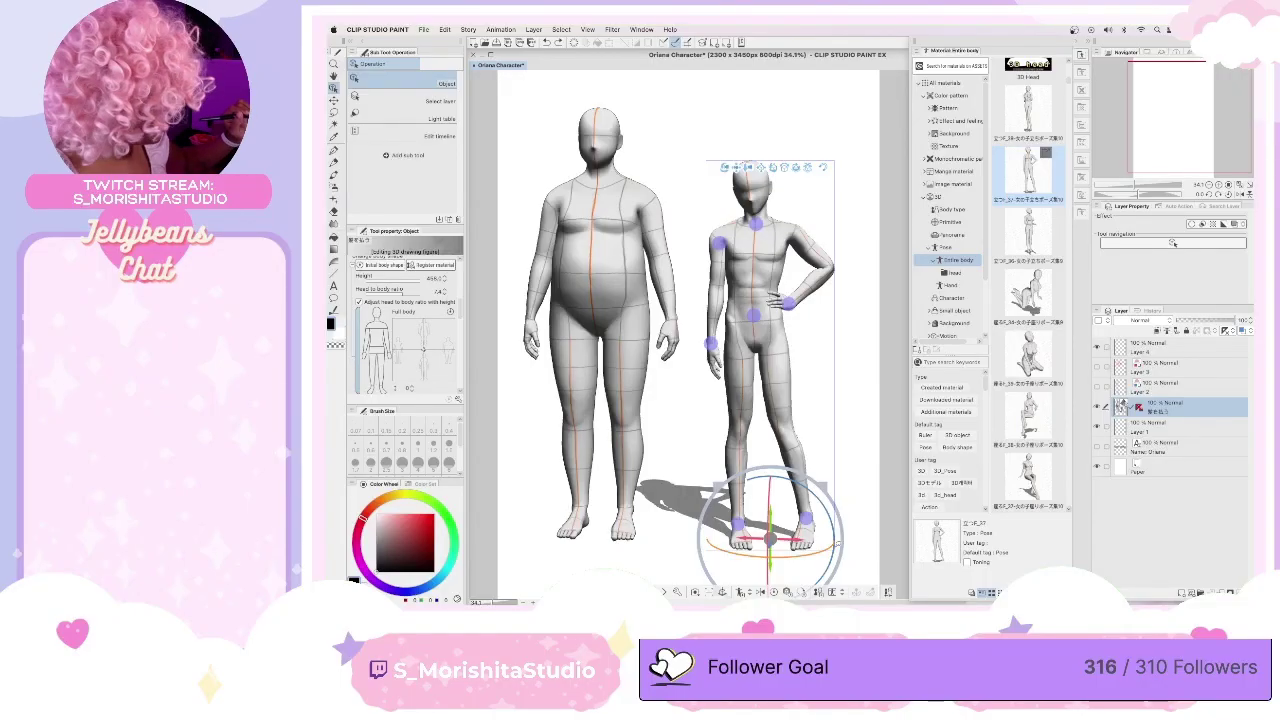
{"action": "key", "text": "Delete"}
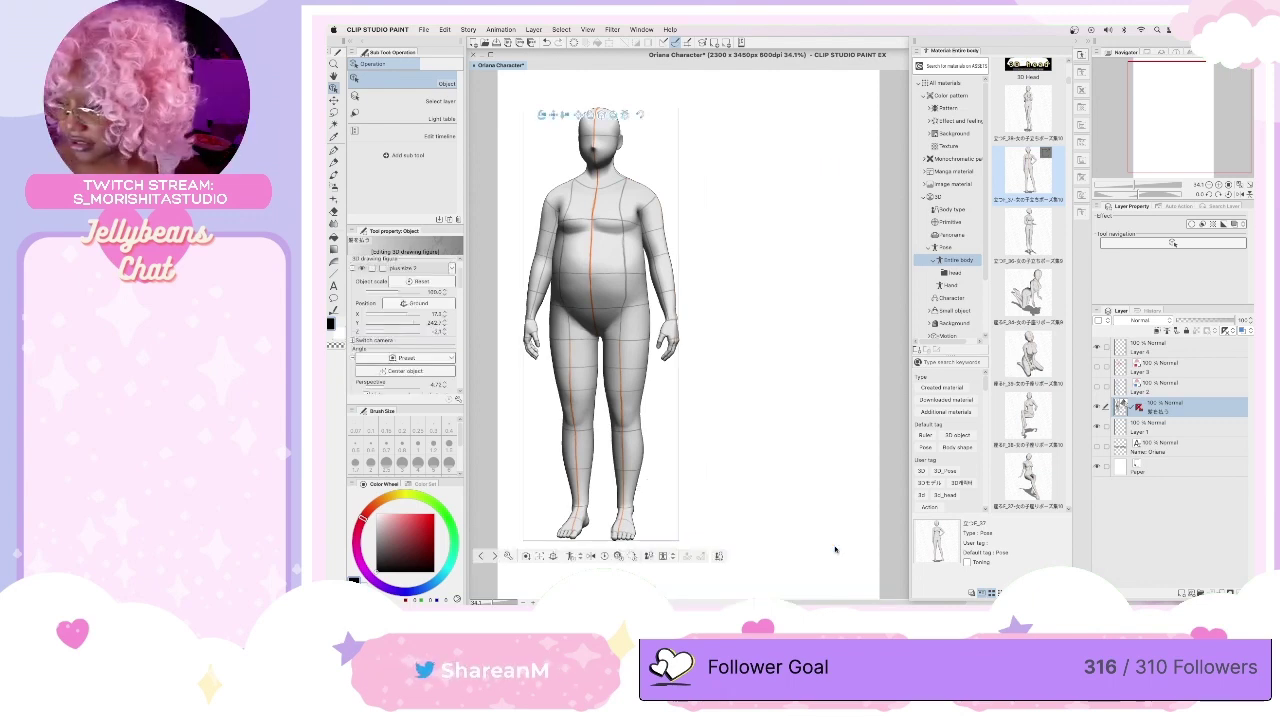
Browse the 3D character materials and place the plus-size female body 肥満体形女子 on the canvas
{"action": "left_click", "coordinate": [958, 299]}
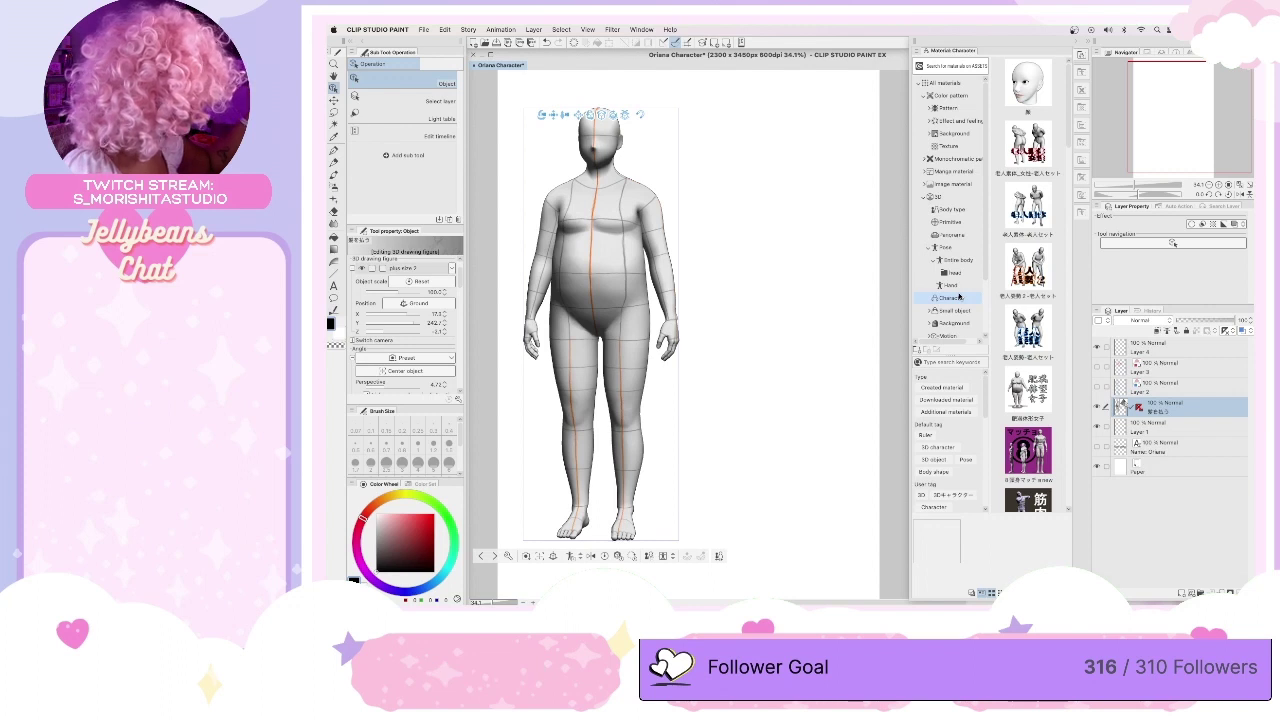
{"action": "scroll", "coordinate": [1072, 147], "scroll_direction": "down", "scroll_amount": 3}
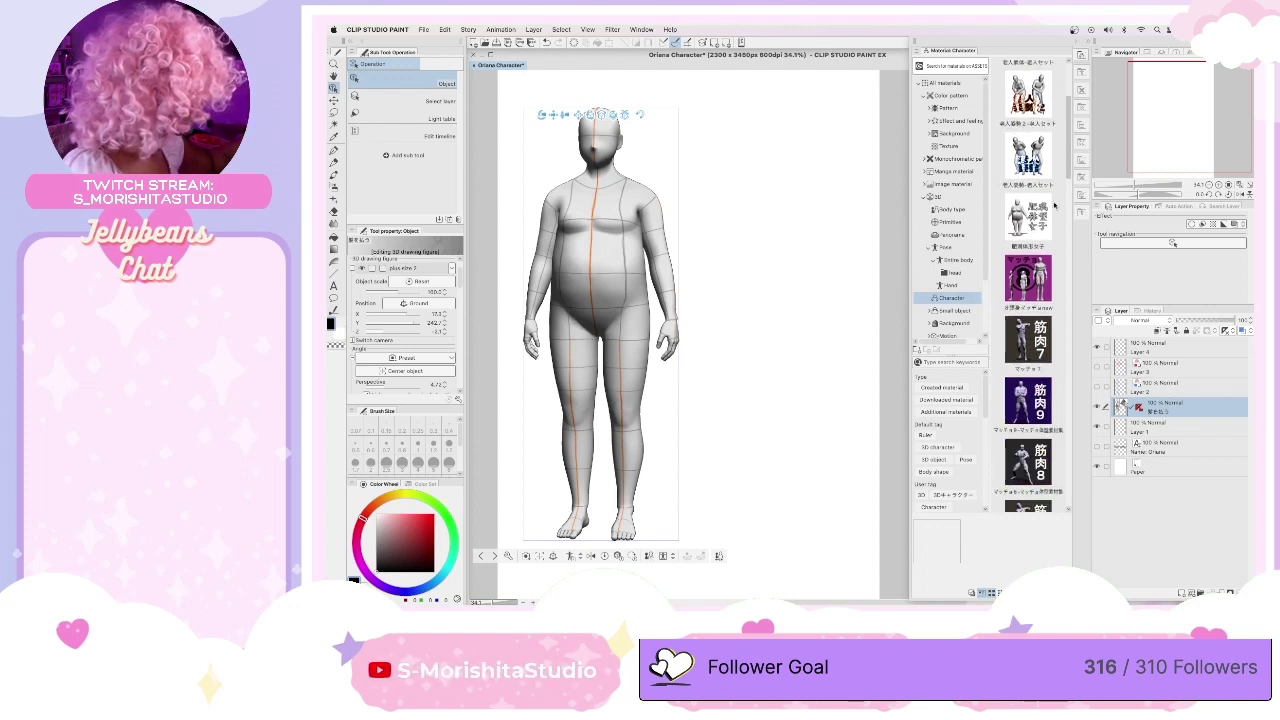
{"action": "left_click_drag", "start_coordinate": [1028, 225], "coordinate": [778, 340]}
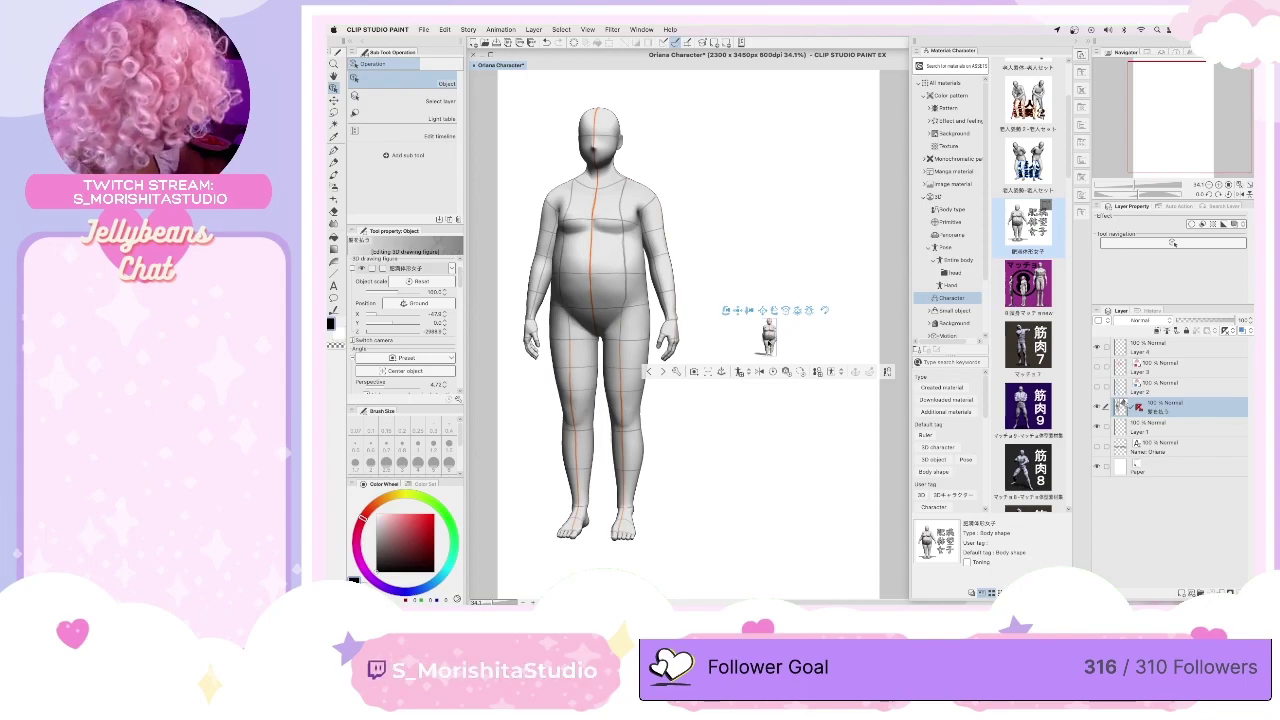
Bring the plus-size female figure forward, enlarge it and position it beside the original figure
{"action": "left_click", "coordinate": [769, 350]}
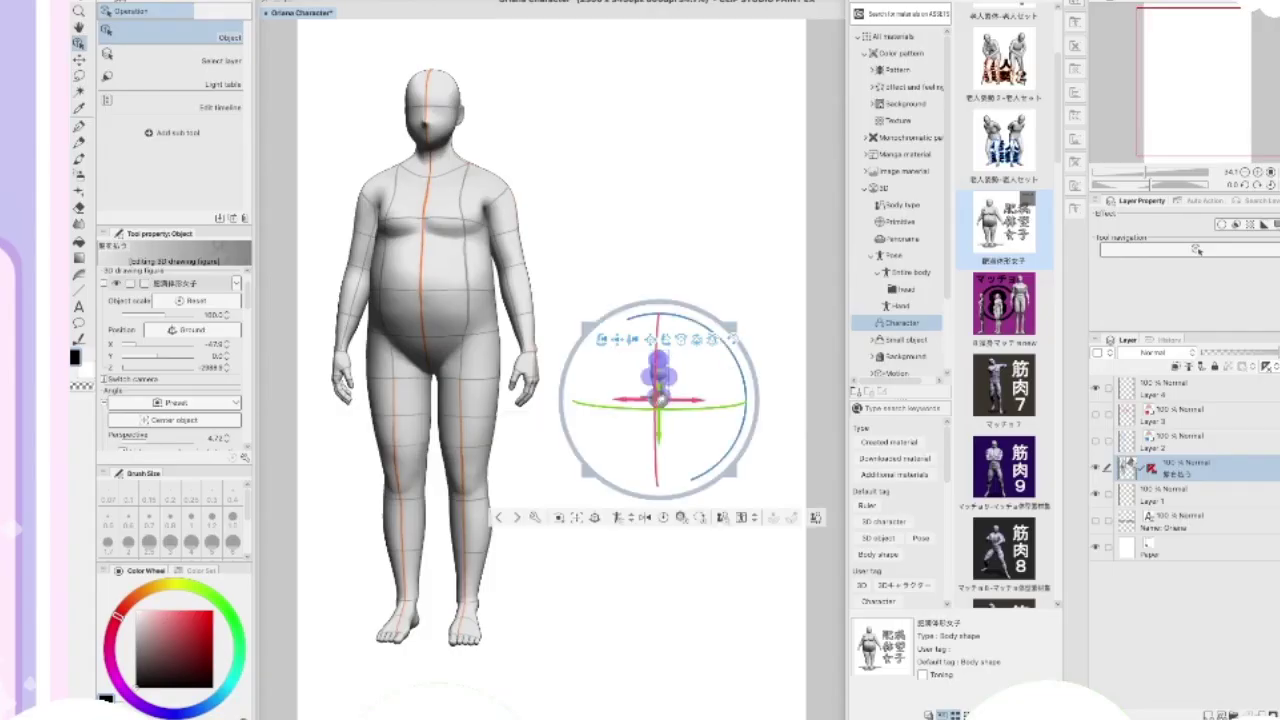
{"action": "left_click_drag", "start_coordinate": [628, 452], "coordinate": [555, 676]}
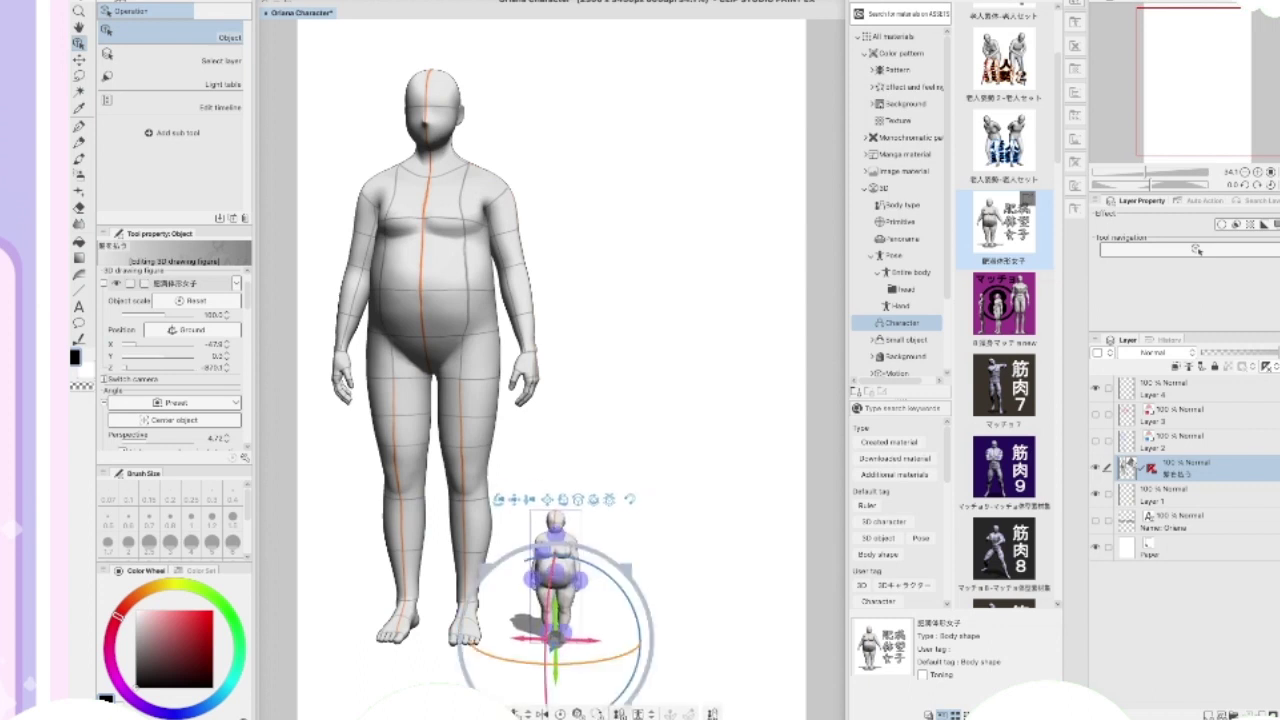
{"action": "left_click_drag", "start_coordinate": [633, 558], "coordinate": [756, 313]}
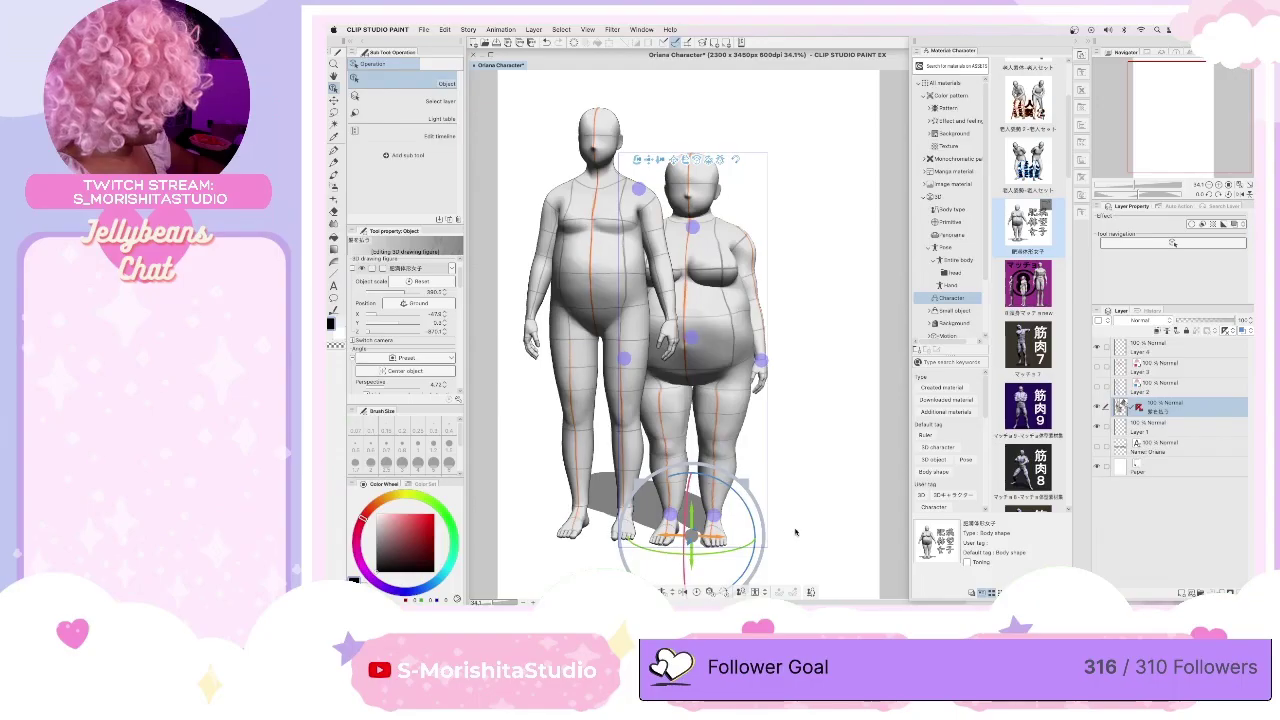
{"action": "left_click_drag", "start_coordinate": [595, 638], "coordinate": [682, 620]}
Try different full-body proportions on the plus-size female figure
{"action": "left_click_drag", "start_coordinate": [459, 282], "coordinate": [459, 304]}
{"action": "scroll", "coordinate": [455, 304], "scroll_direction": "down", "scroll_amount": 5}
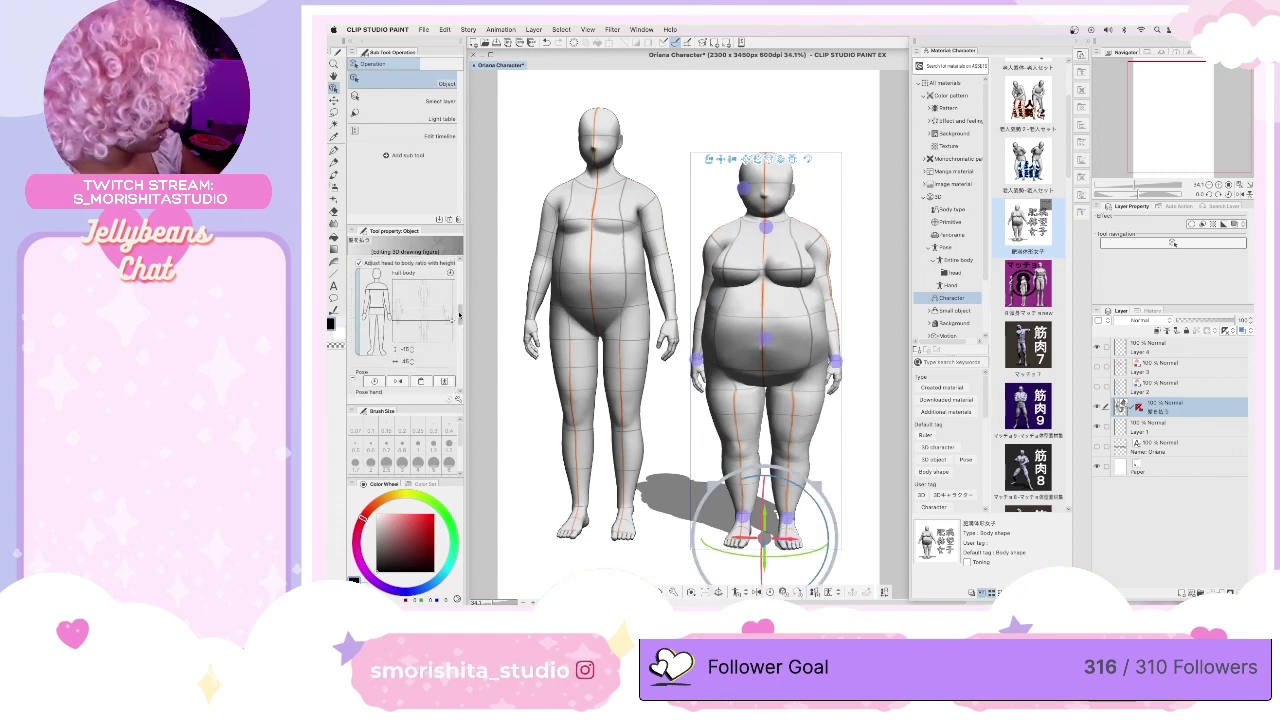
{"action": "left_click_drag", "start_coordinate": [439, 349], "coordinate": [443, 353]}
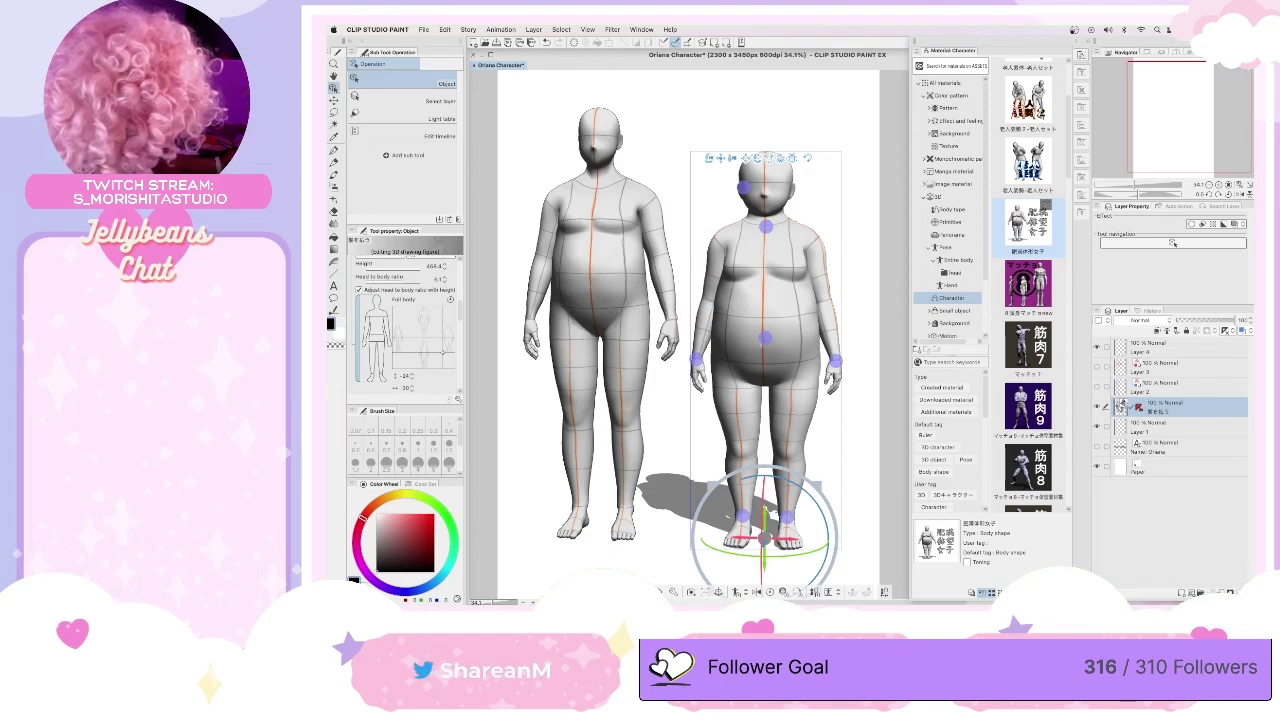
Cancel deleting the whole layer and delete only the added plus-size female figure
{"action": "left_click", "coordinate": [1230, 592]}
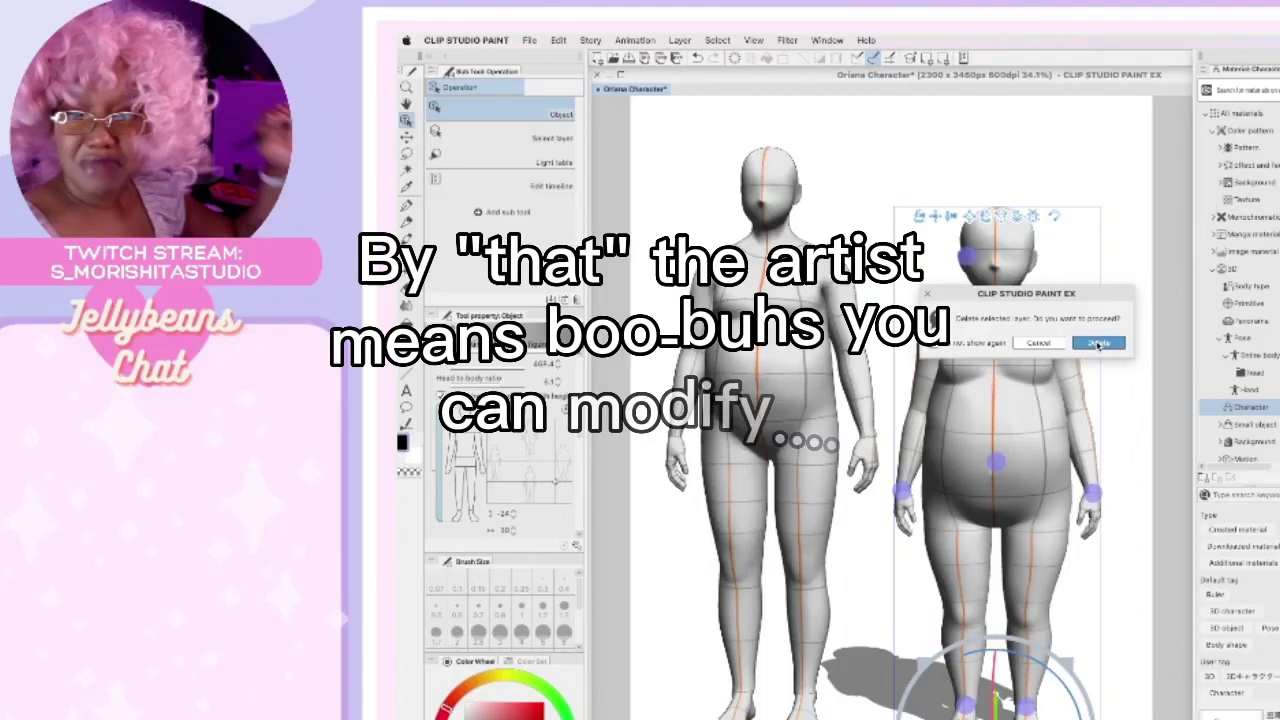
{"action": "left_click", "coordinate": [845, 252]}
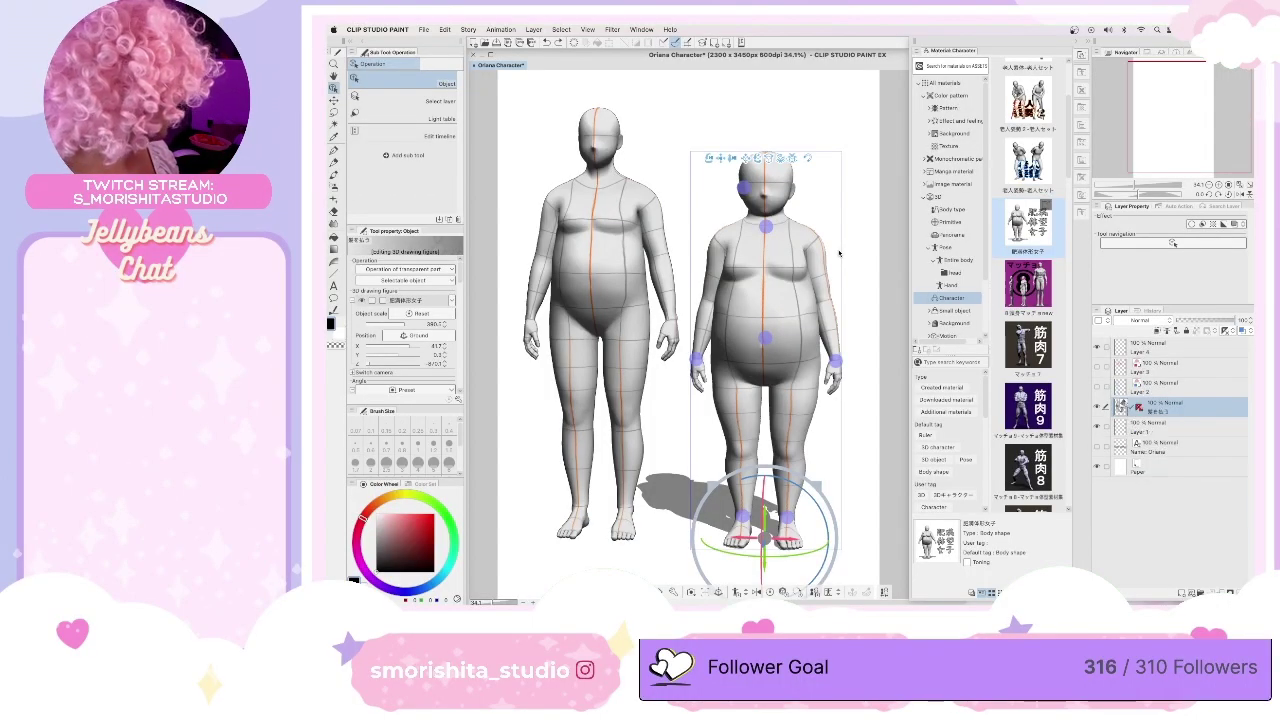
{"action": "left_click", "coordinate": [788, 340]}
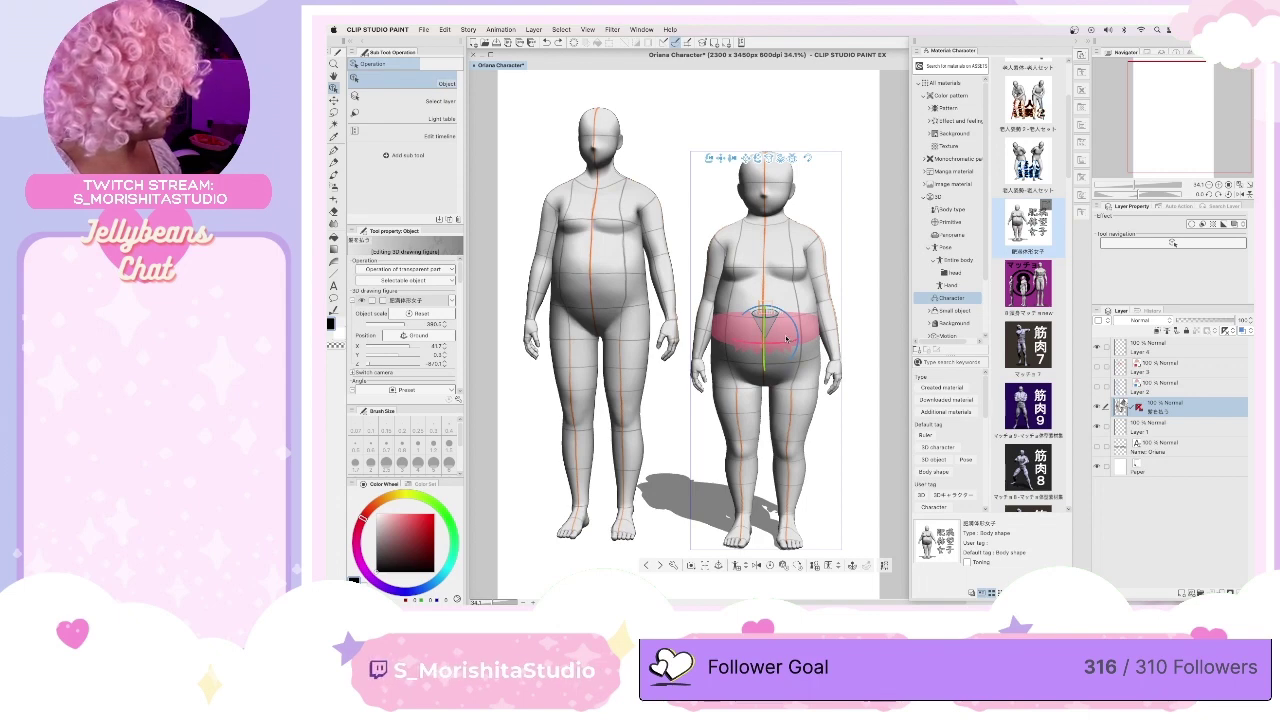
{"action": "key", "text": "Delete"}
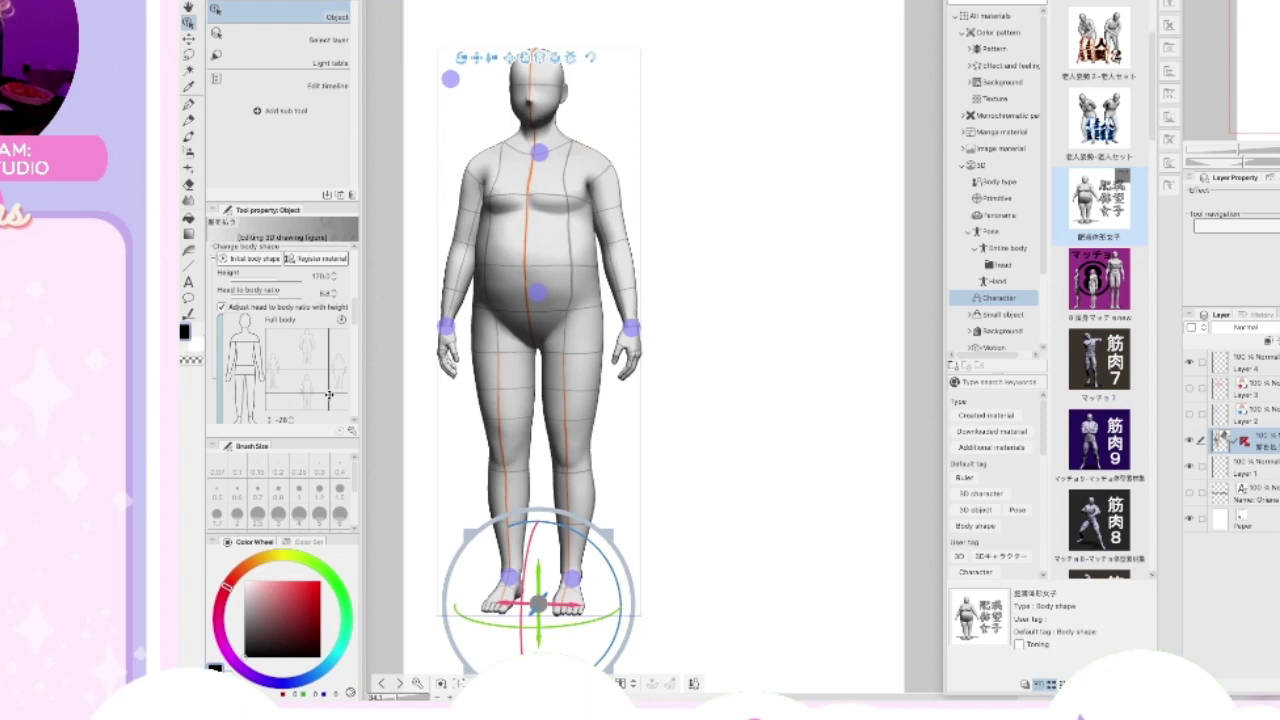
Refine the original figure's full-body shape and narrow its shoulders
{"action": "mouse_move", "coordinate": [331, 368]}
{"action": "left_mouse_down"}
{"action": "mouse_move", "coordinate": [314, 395]}
{"action": "mouse_move", "coordinate": [336, 397]}
{"action": "left_mouse_up"}
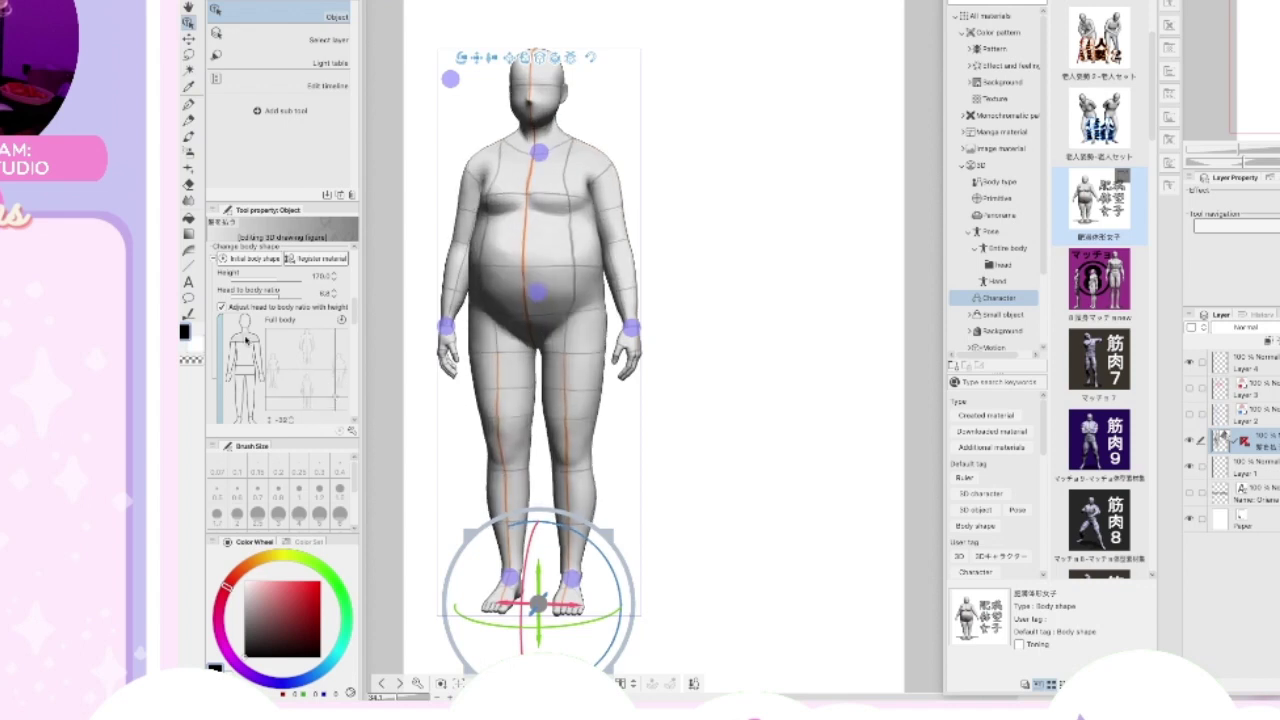
{"action": "left_click", "coordinate": [248, 334]}
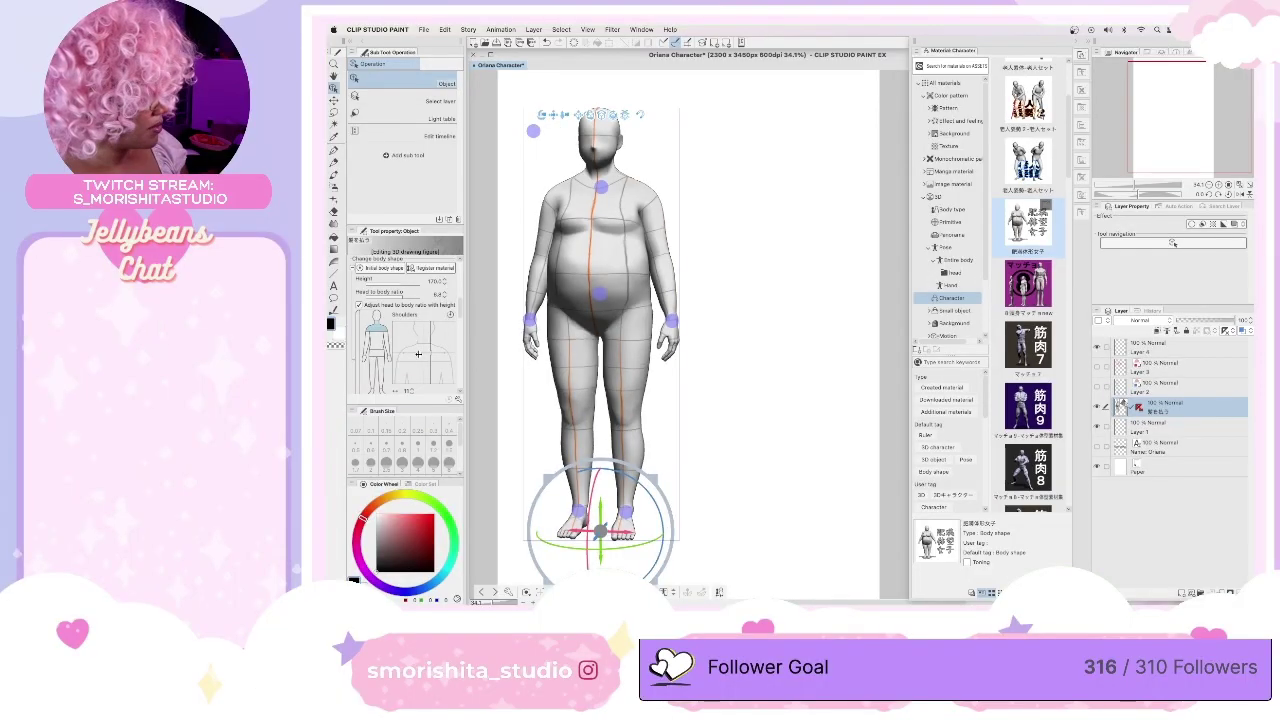
{"action": "left_click_drag", "start_coordinate": [307, 369], "coordinate": [288, 368]}
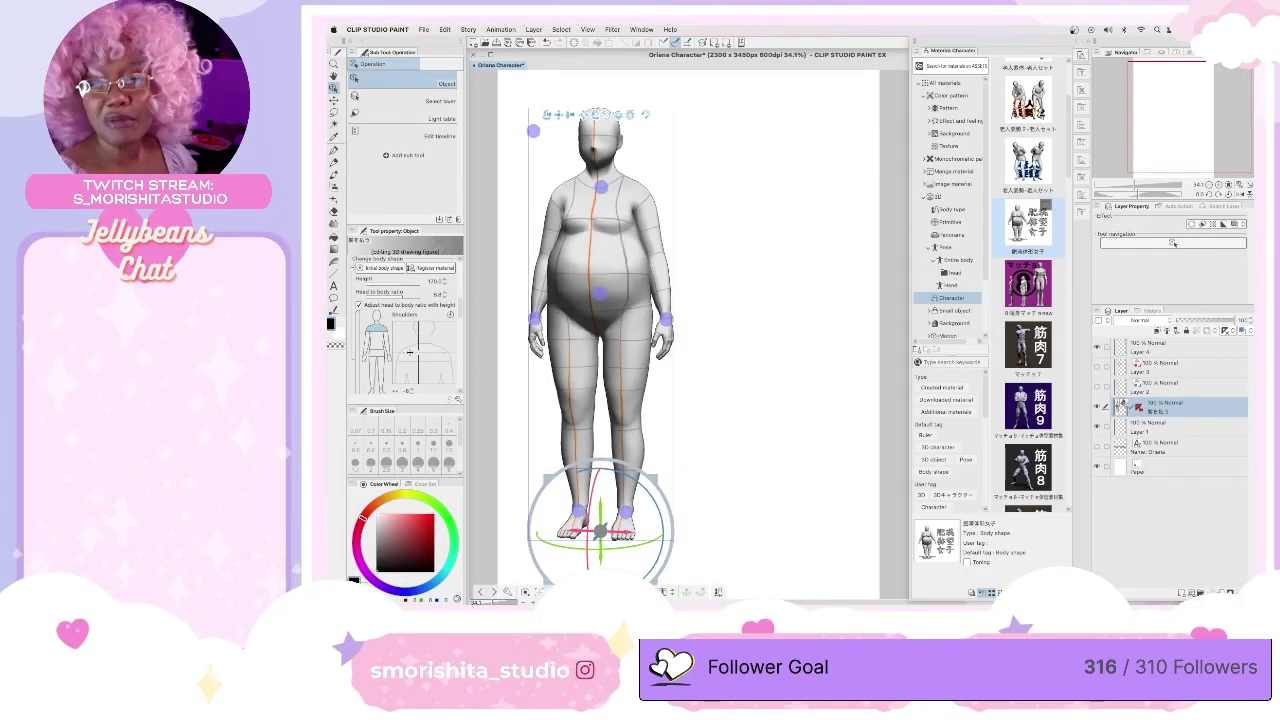
{"action": "left_click_drag", "start_coordinate": [409, 352], "coordinate": [410, 352]}
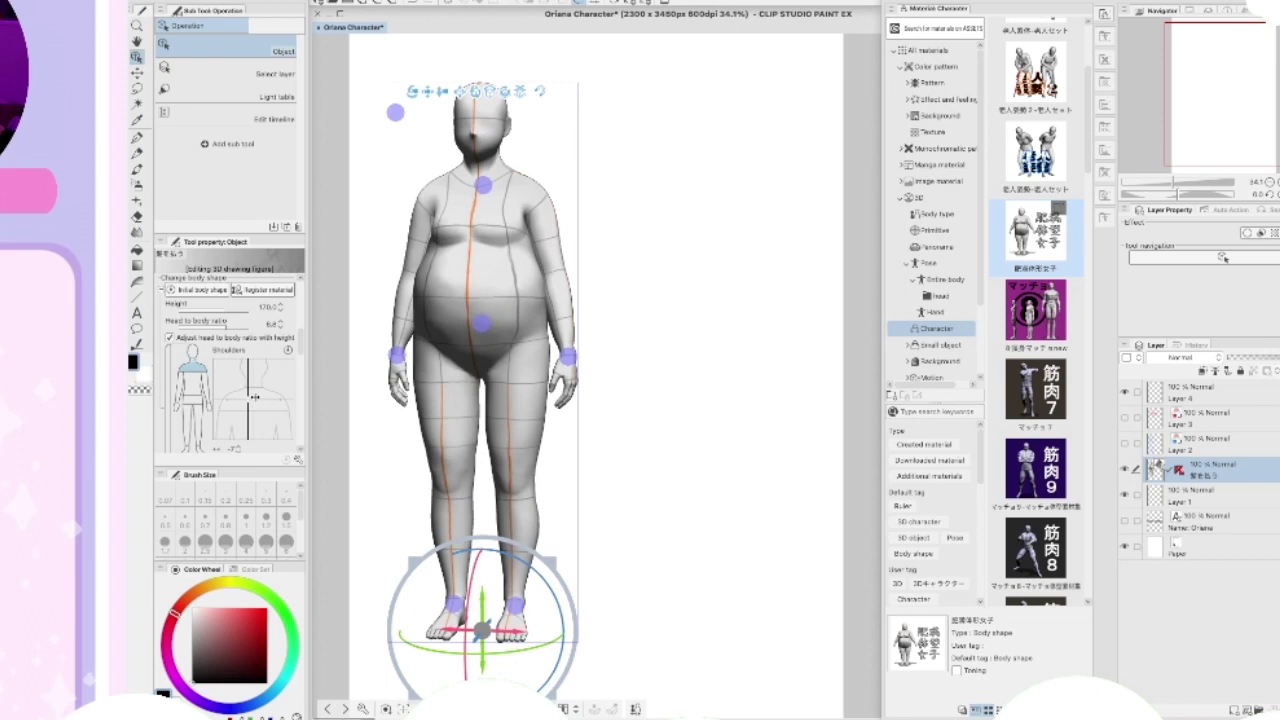
Widen the figure's shoulders slightly and adjust the proportions of its arms
{"action": "left_click_drag", "start_coordinate": [254, 397], "coordinate": [257, 397]}
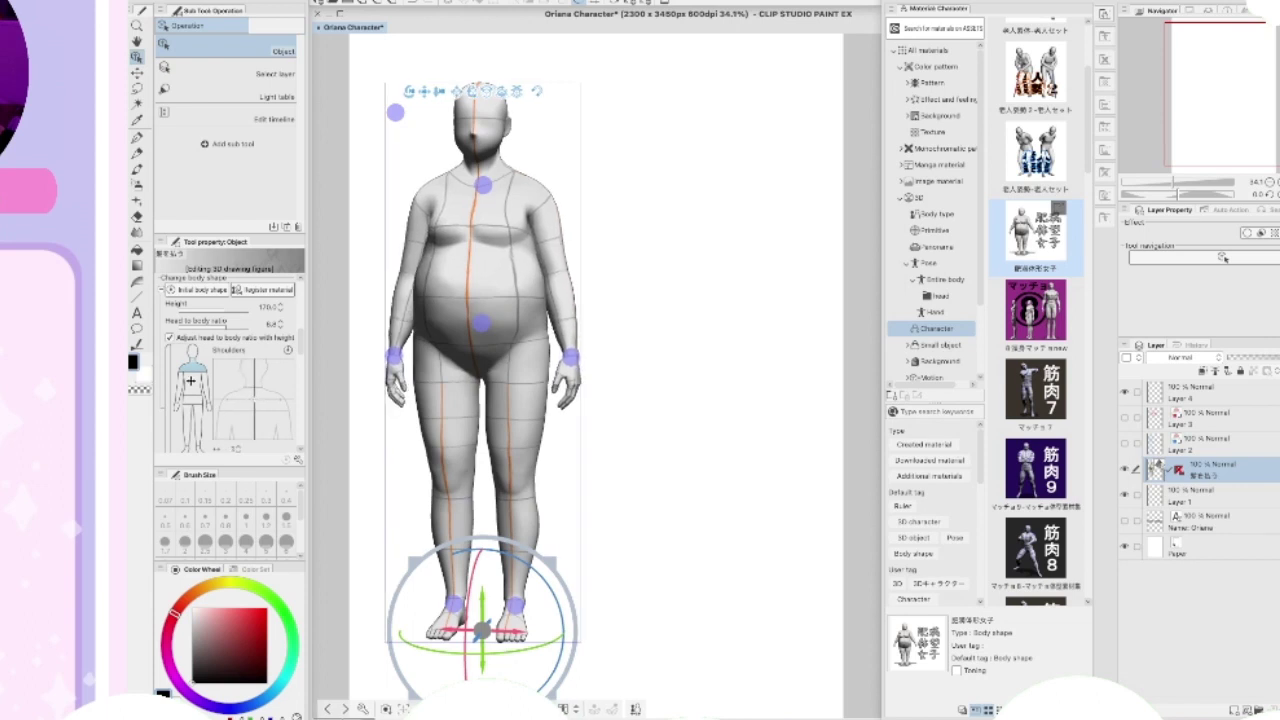
{"action": "left_click", "coordinate": [181, 386]}
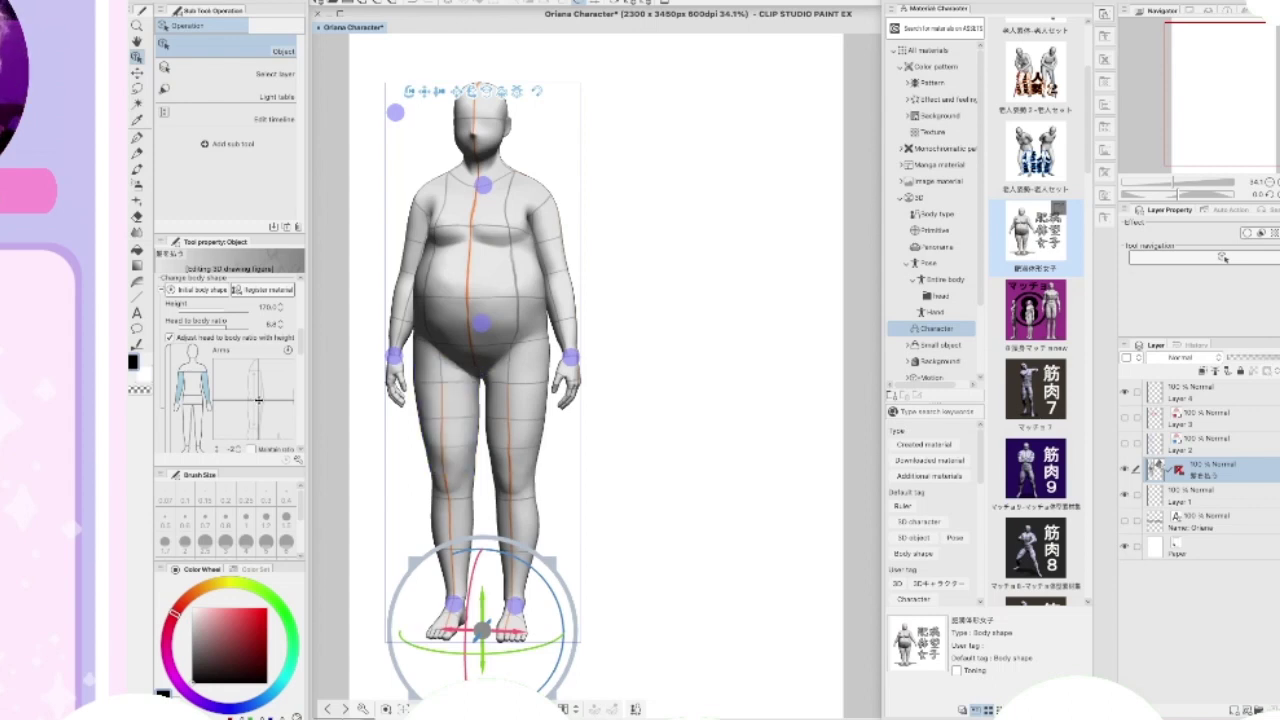
{"action": "left_click_drag", "start_coordinate": [257, 398], "coordinate": [259, 407]}
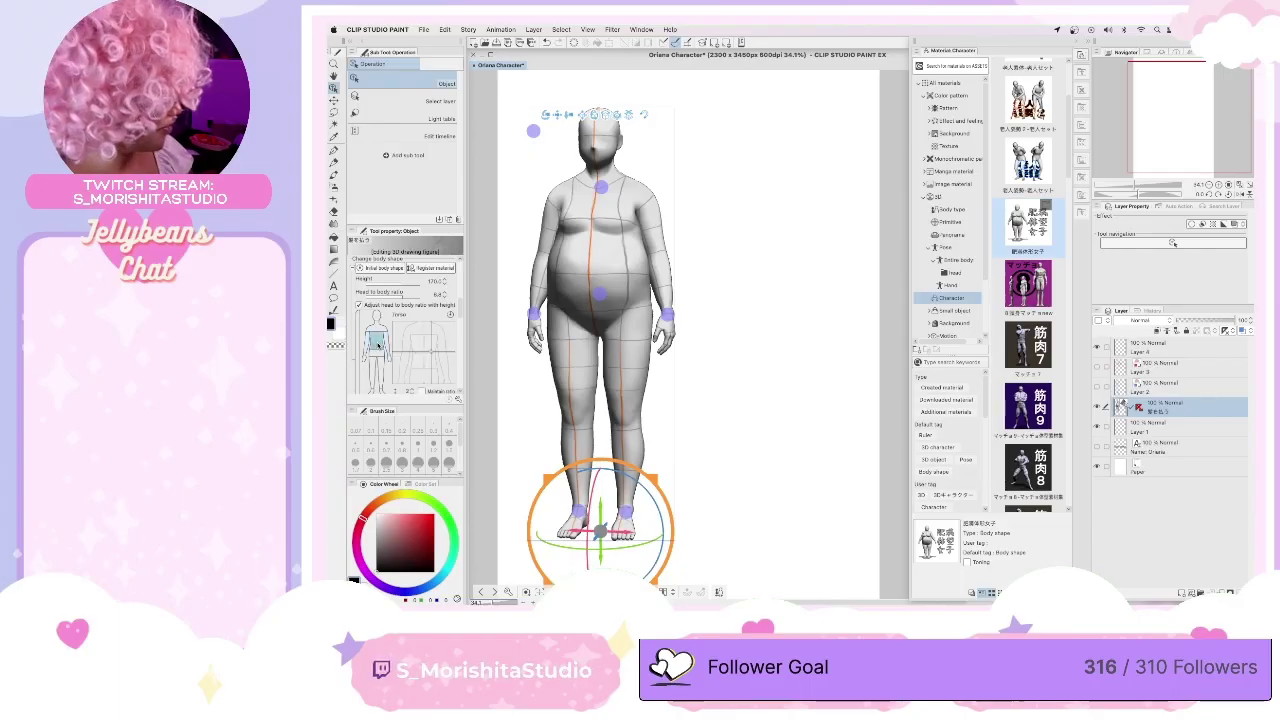
Make the figure's waist fuller and adjust the length and thickness of its legs
{"action": "left_click", "coordinate": [378, 355]}
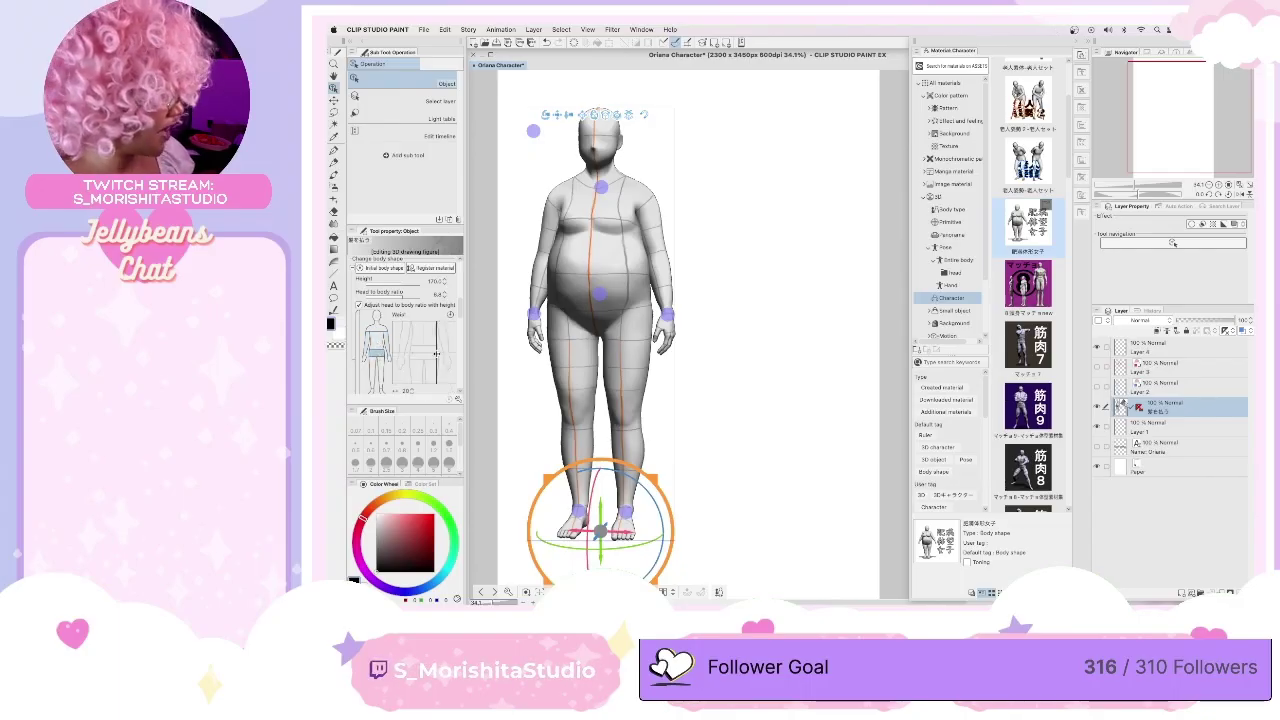
{"action": "left_click_drag", "start_coordinate": [423, 355], "coordinate": [439, 353]}
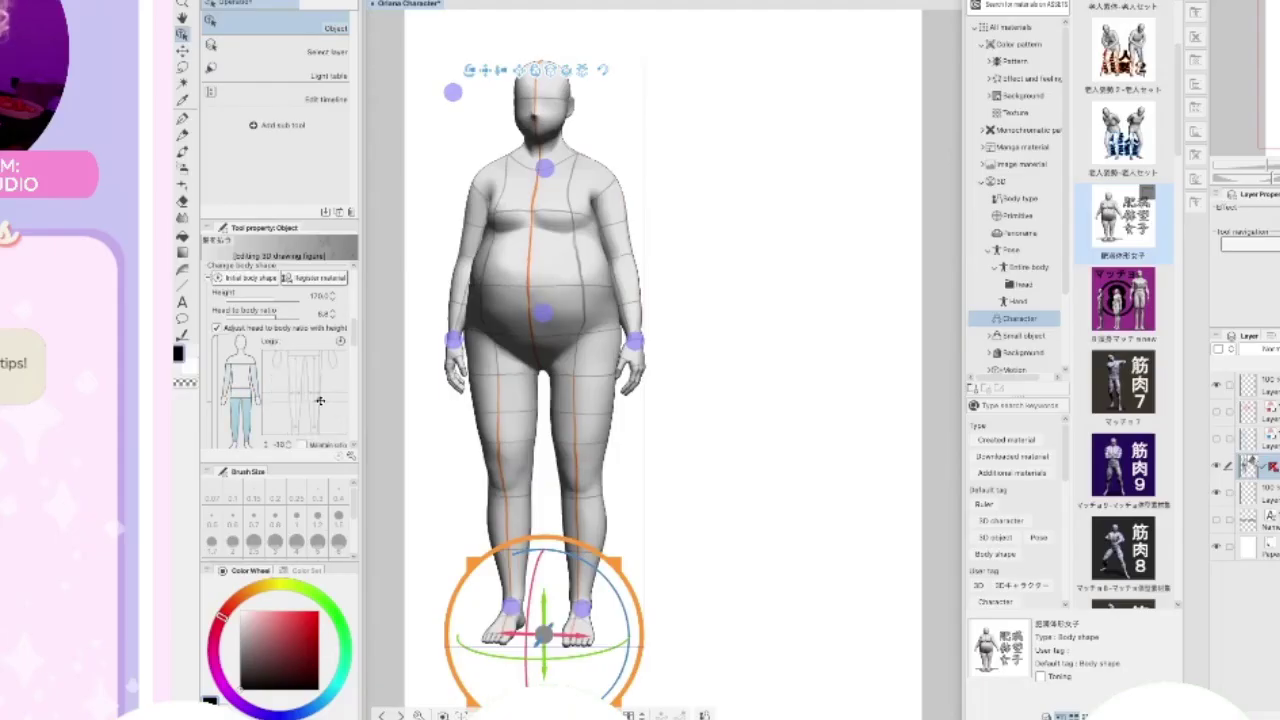
{"action": "left_click", "coordinate": [333, 397]}
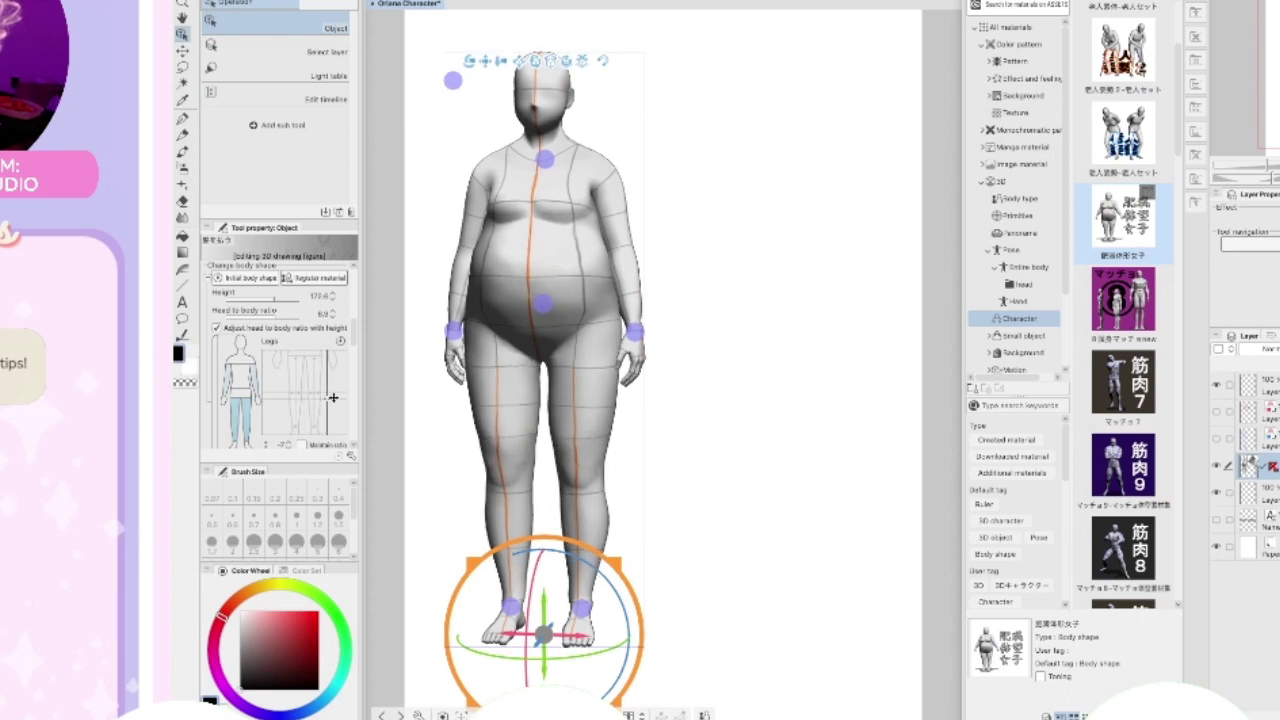
{"action": "left_click_drag", "start_coordinate": [333, 397], "coordinate": [317, 391]}
Broaden the figure's shoulders further and rebalance the proportions of its torso and legs
{"action": "left_click", "coordinate": [244, 362]}
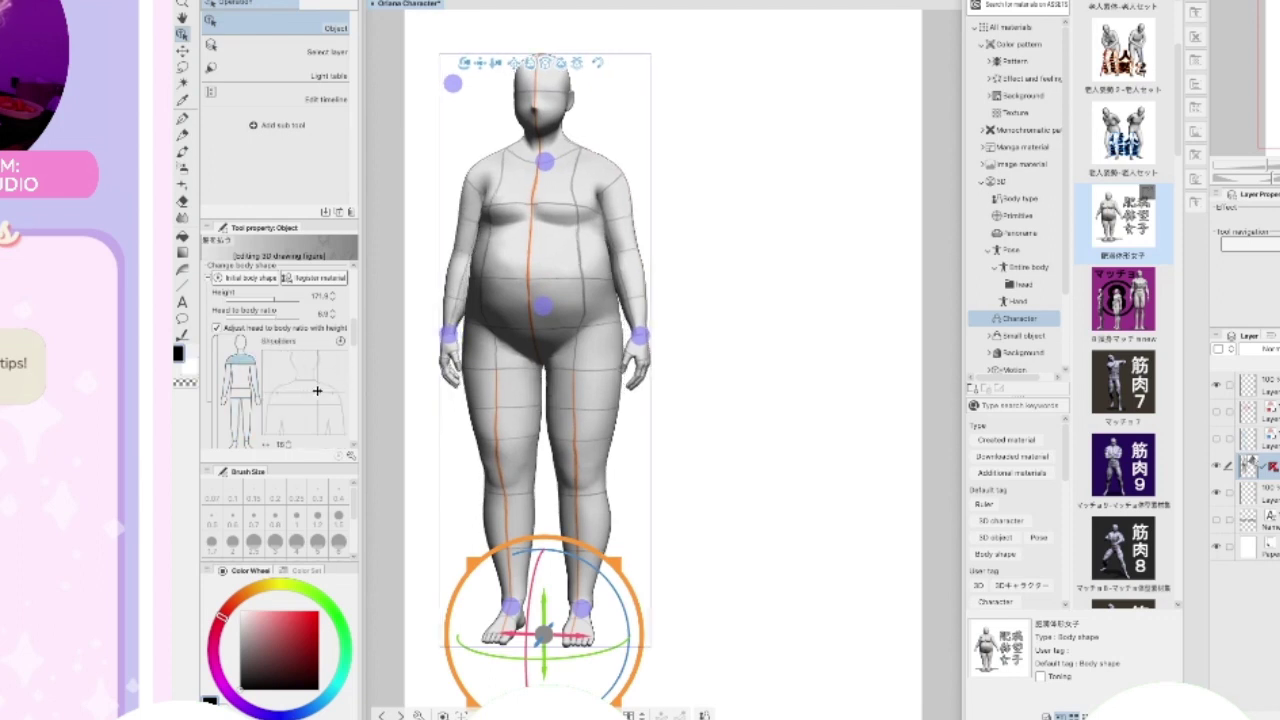
{"action": "left_click", "coordinate": [247, 381]}
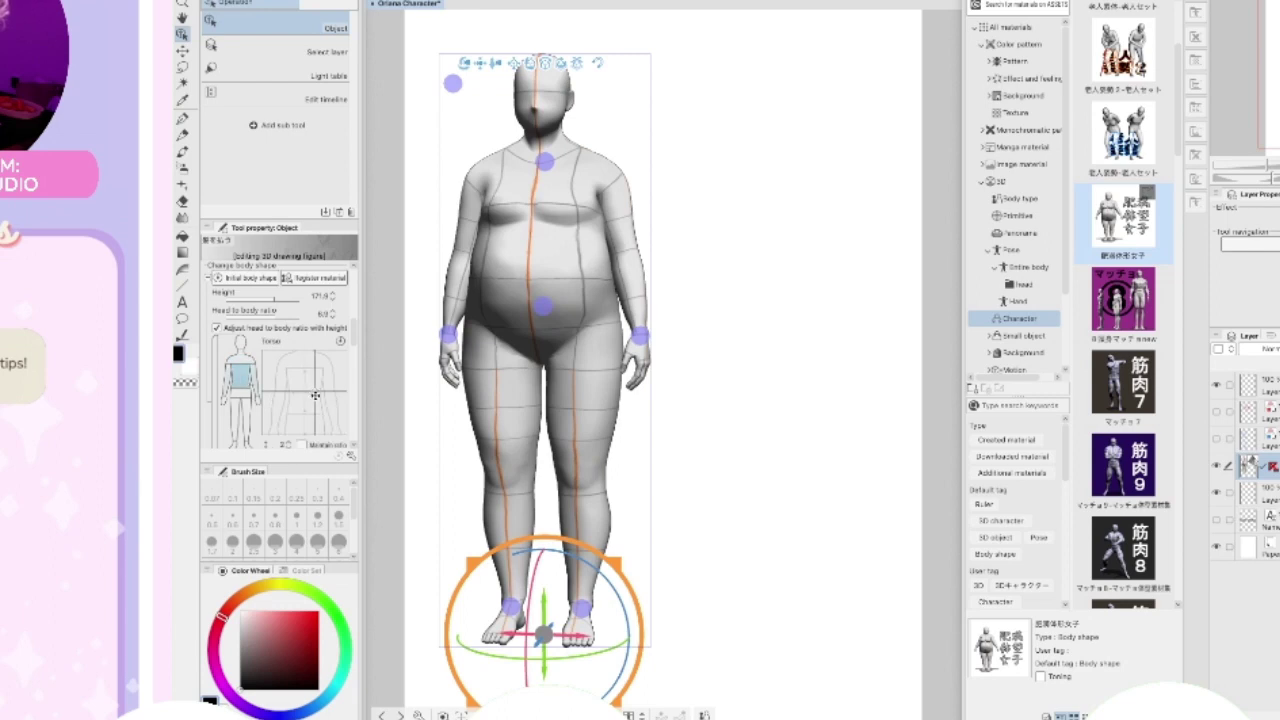
{"action": "mouse_move", "coordinate": [314, 396]}
{"action": "left_mouse_down"}
{"action": "mouse_move", "coordinate": [316, 378]}
{"action": "mouse_move", "coordinate": [336, 402]}
{"action": "left_mouse_up"}
{"action": "left_click", "coordinate": [243, 418]}
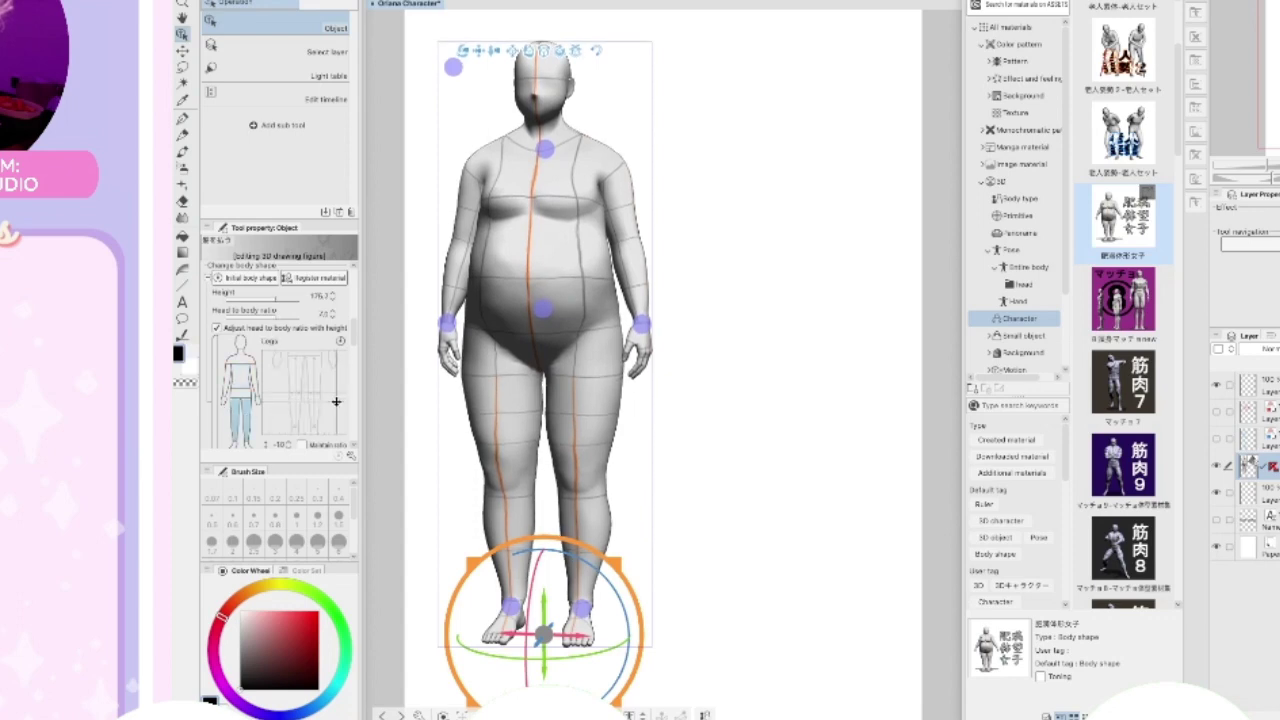
Adjust the thickness of the figure's neck and the proportions of its head
{"action": "left_click", "coordinate": [242, 354]}
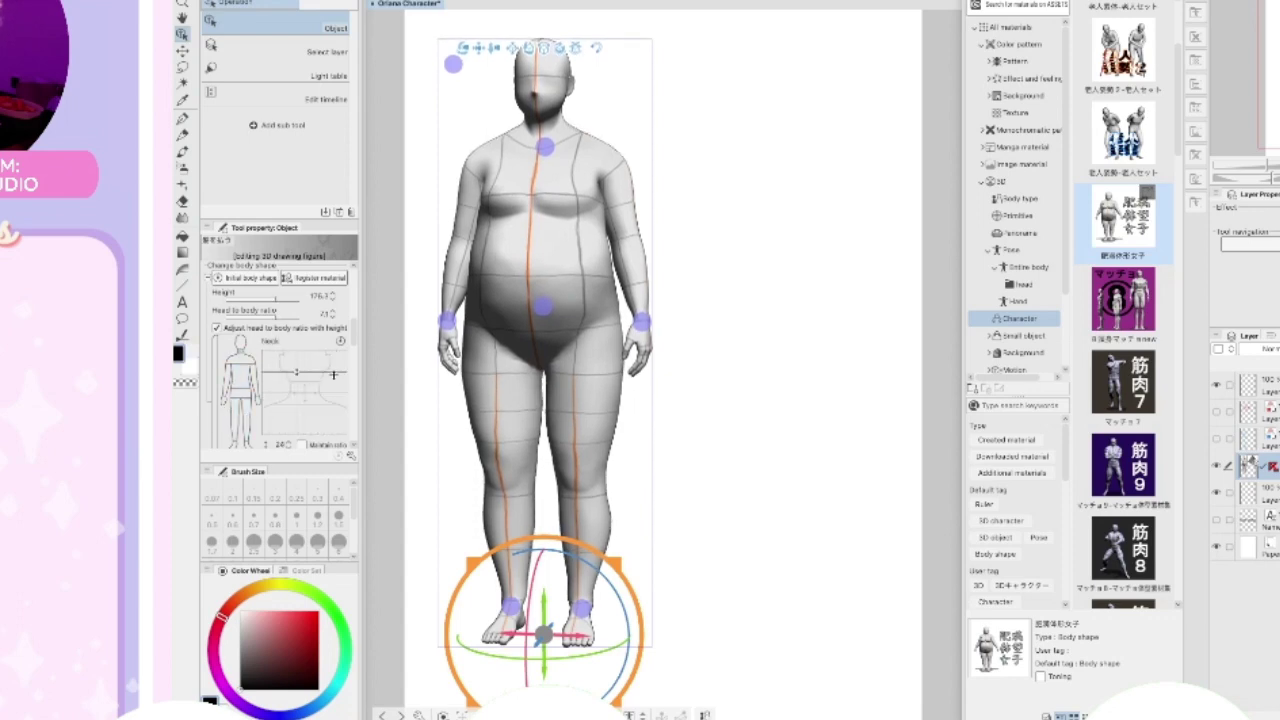
{"action": "left_click_drag", "start_coordinate": [298, 369], "coordinate": [305, 369]}
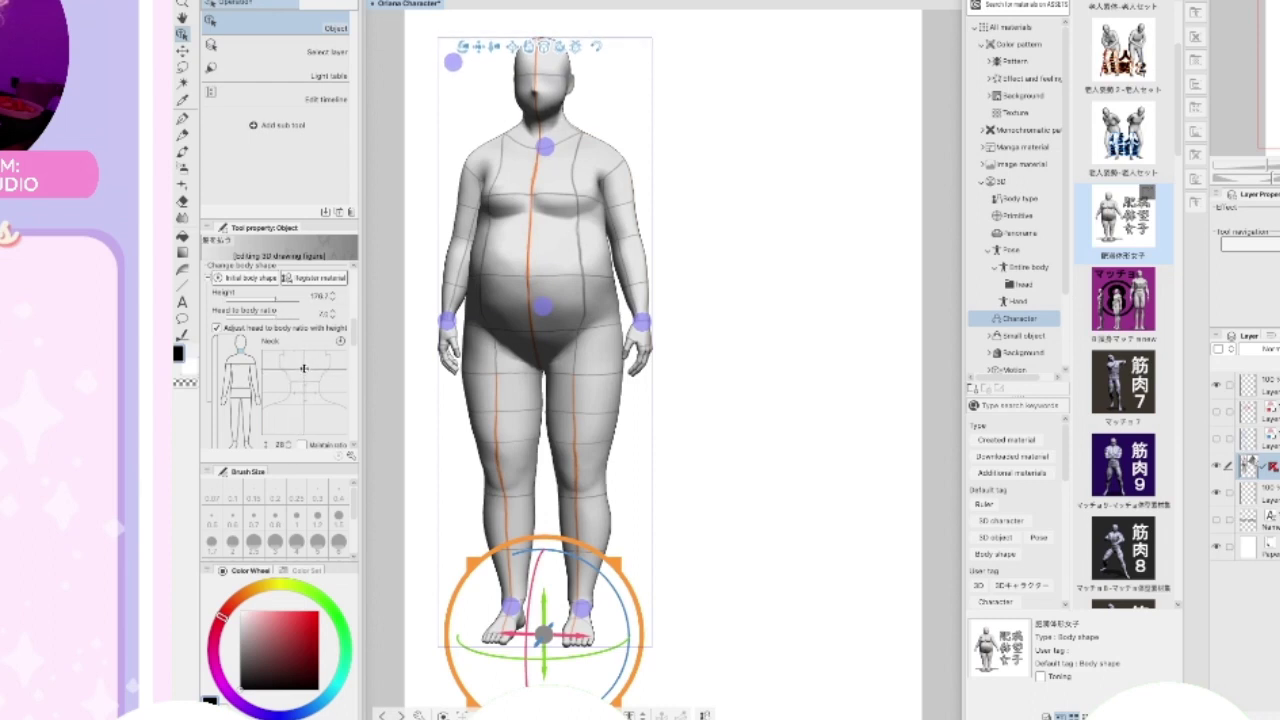
{"action": "left_click", "coordinate": [241, 344]}
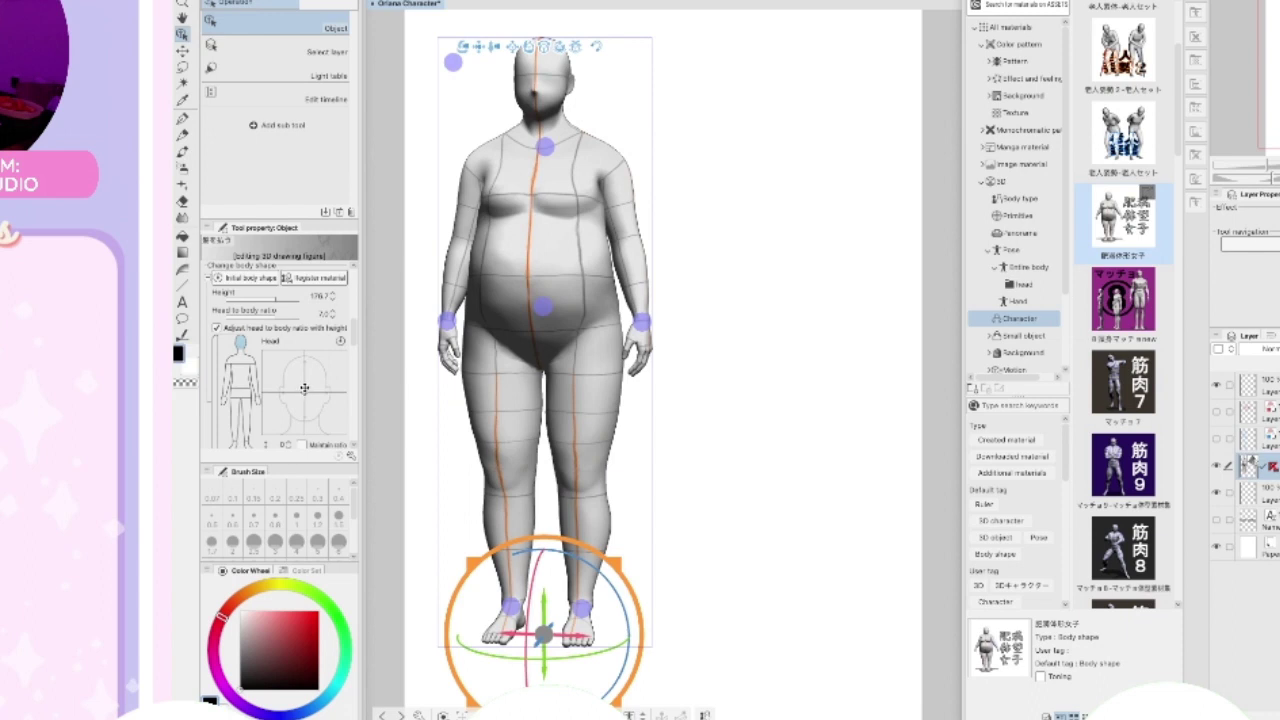
{"action": "left_click_drag", "start_coordinate": [304, 384], "coordinate": [308, 389]}
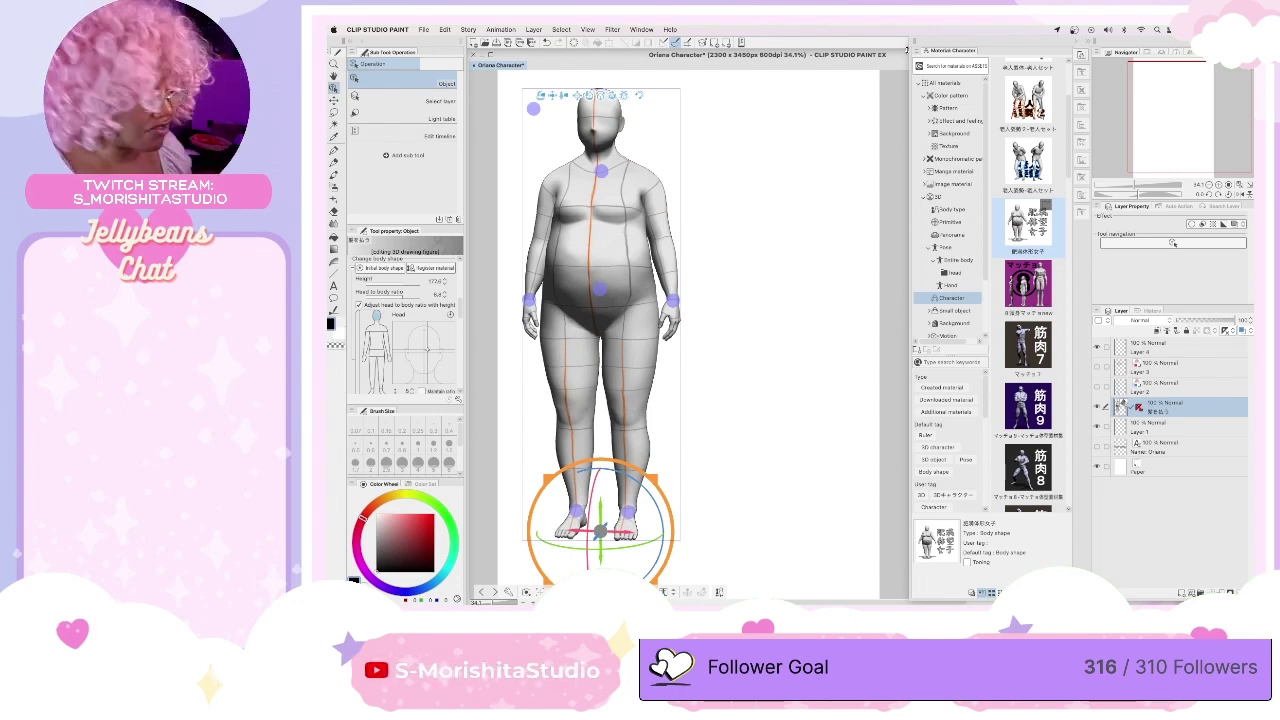
Shorten the figure's torso slightly and adjust the proportions of its feet
{"action": "left_click", "coordinate": [368, 342]}
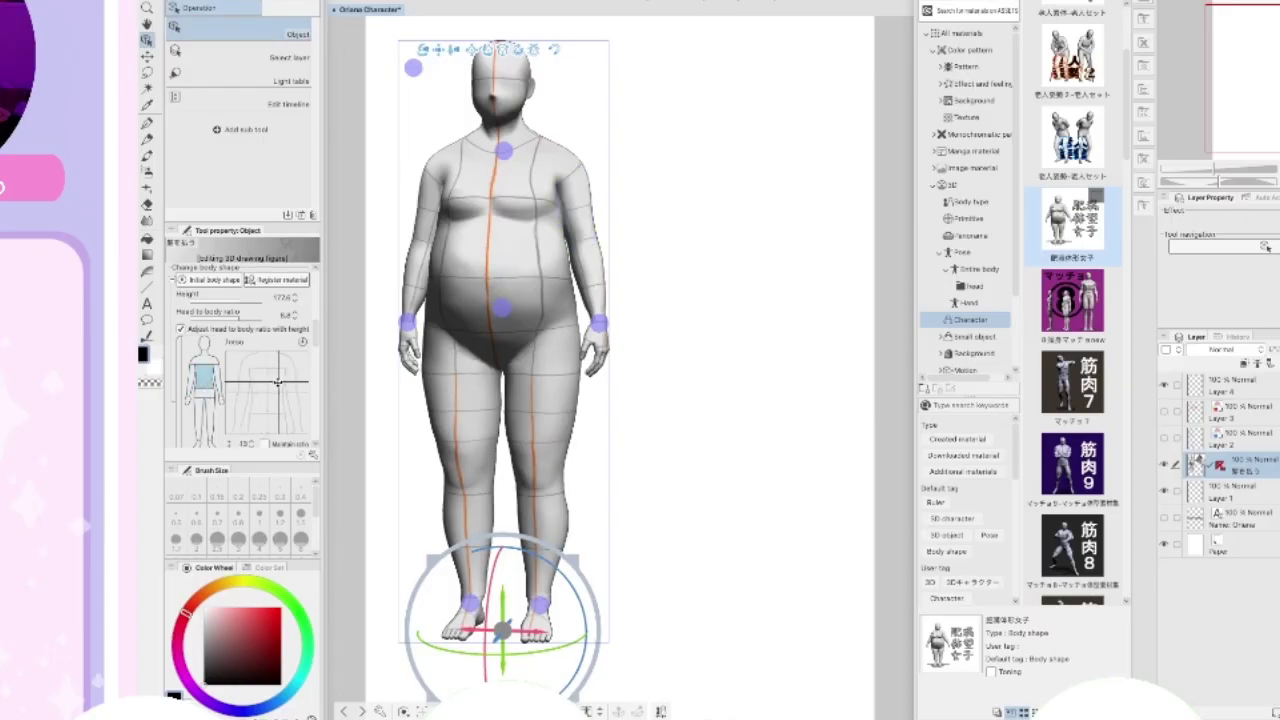
{"action": "left_click_drag", "start_coordinate": [278, 382], "coordinate": [277, 376]}
{"action": "left_click", "coordinate": [209, 443]}
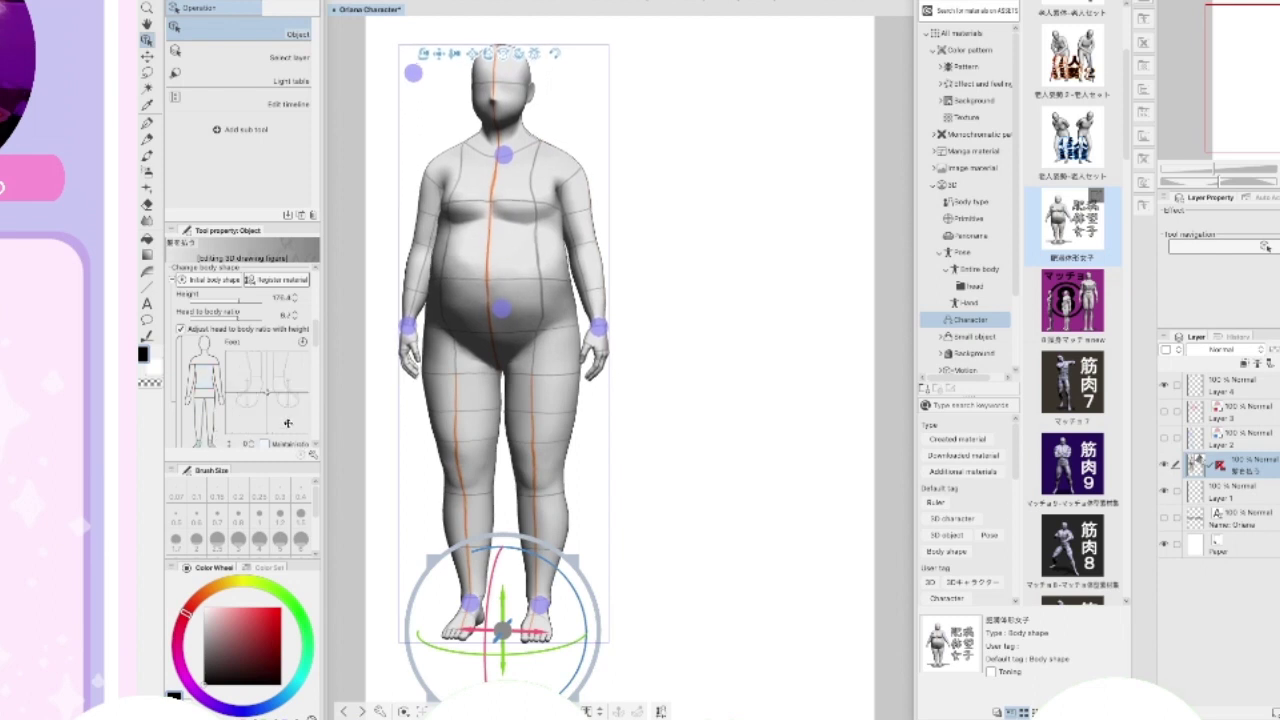
{"action": "left_click_drag", "start_coordinate": [273, 391], "coordinate": [265, 390]}
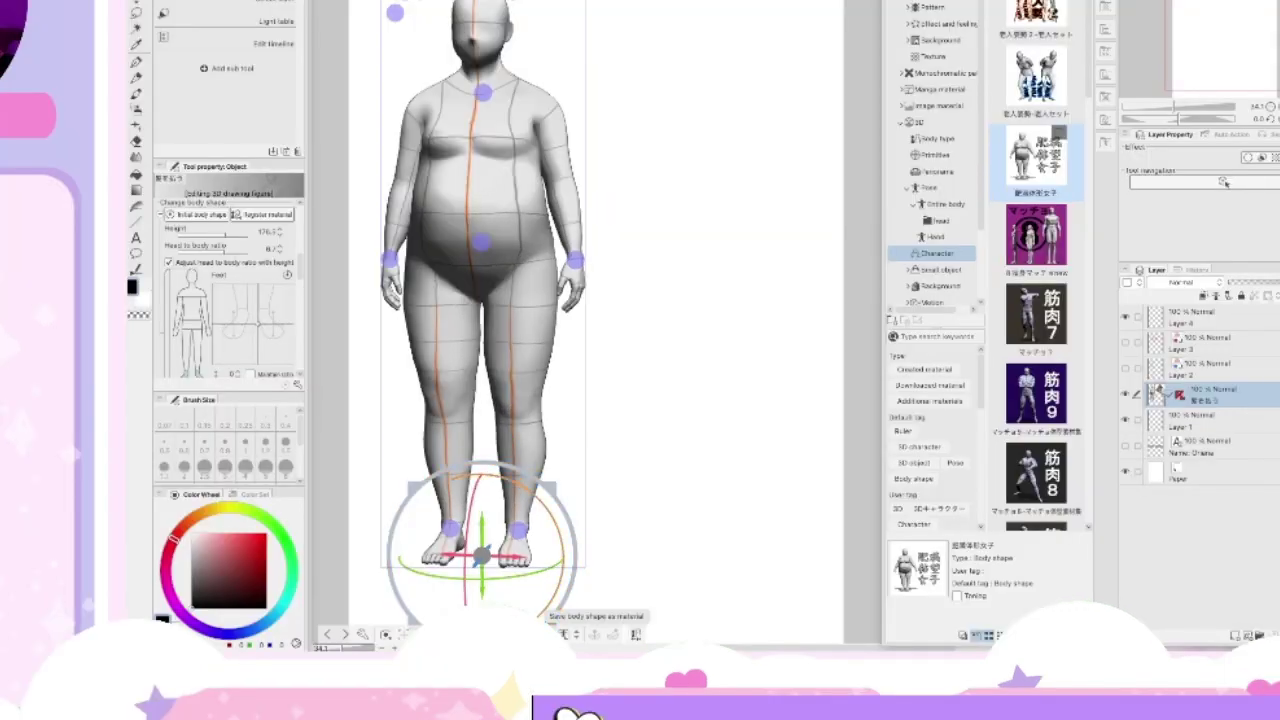
Start saving the body shape as a material named "Oriana body" with the search tag "plus size character"
{"action": "left_click", "coordinate": [565, 634]}
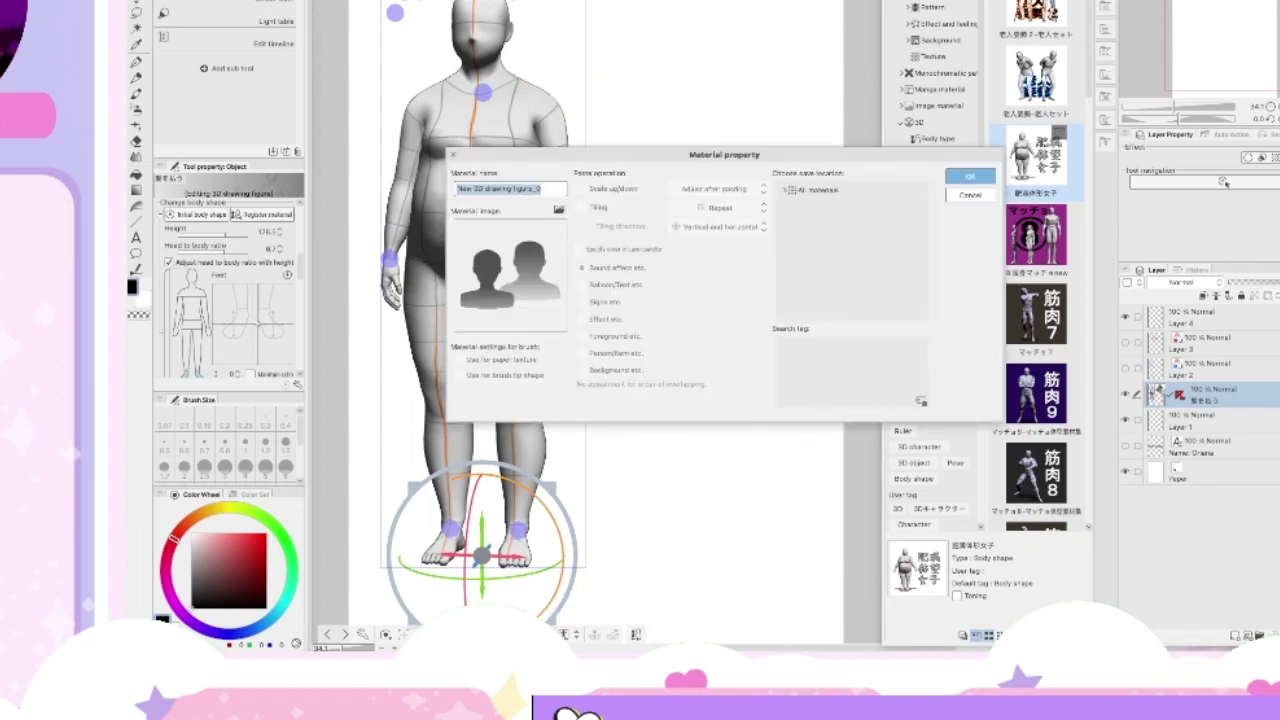
{"action": "type", "text": "Oriana body"}
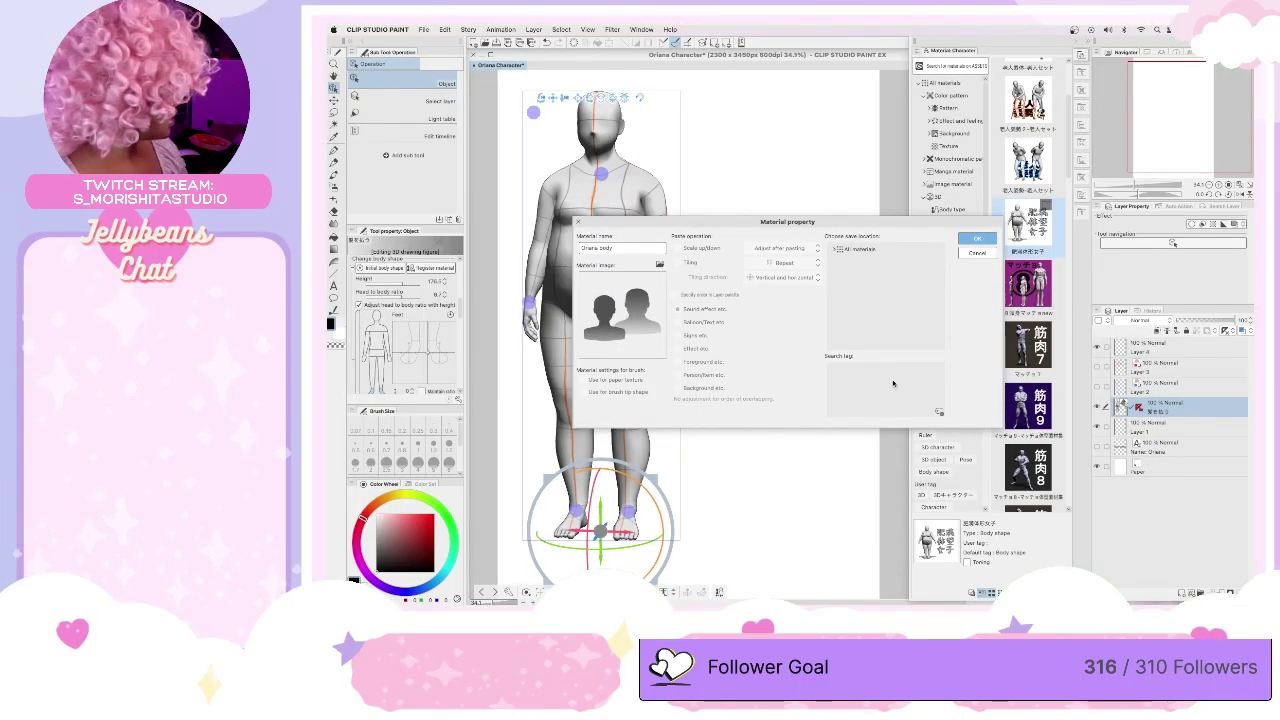
{"action": "left_click", "coordinate": [855, 367]}
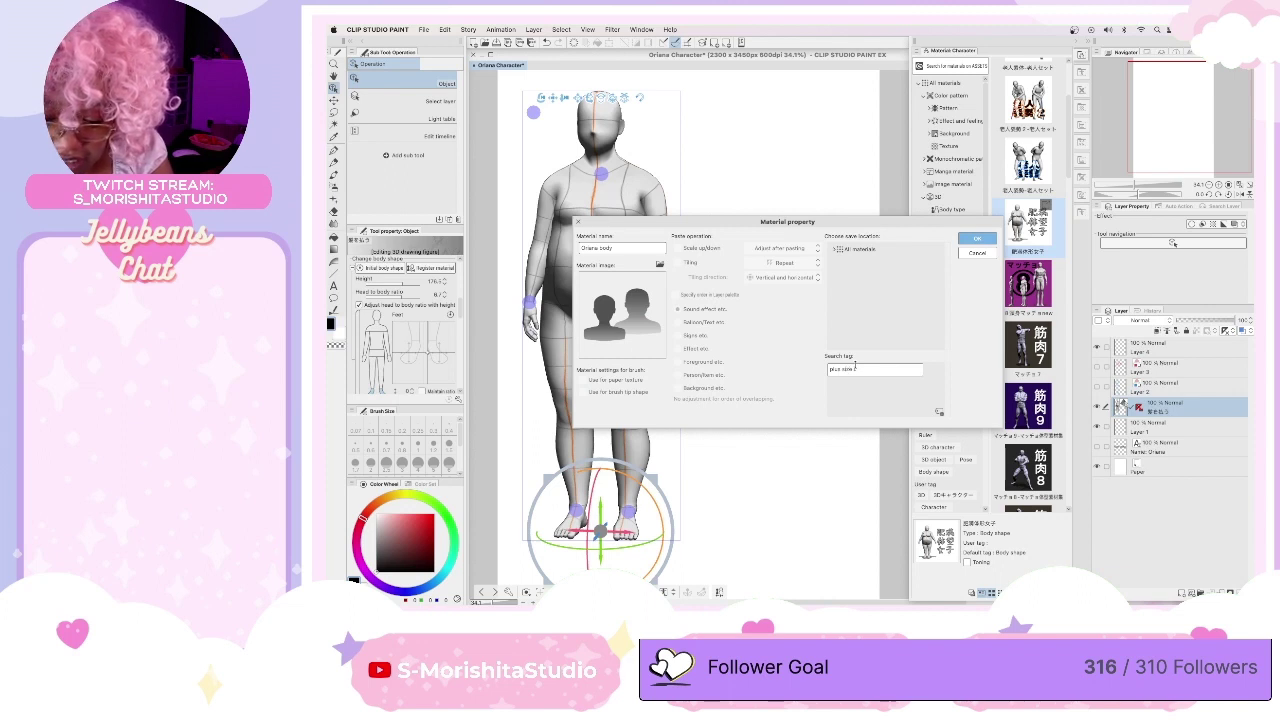
{"action": "type", "text": "plus size character"}
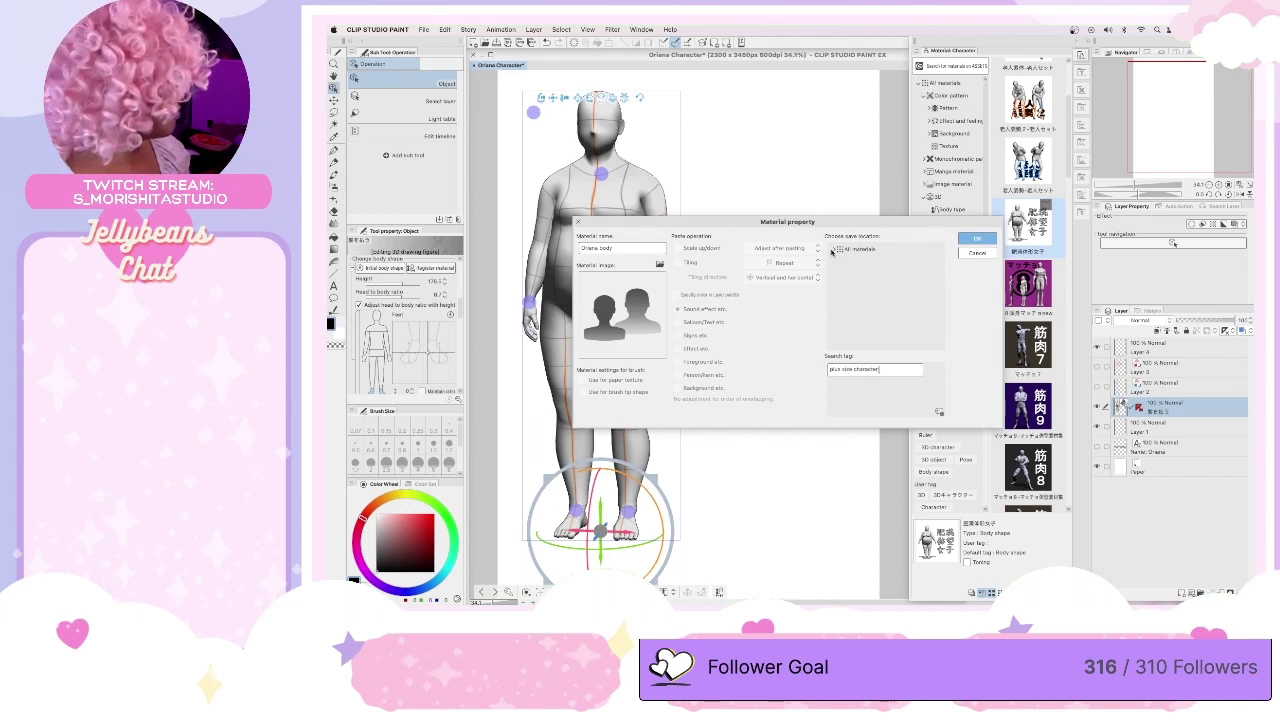
Choose Body type under 3D as the material's save location and complete the save
{"action": "left_click", "coordinate": [834, 249]}
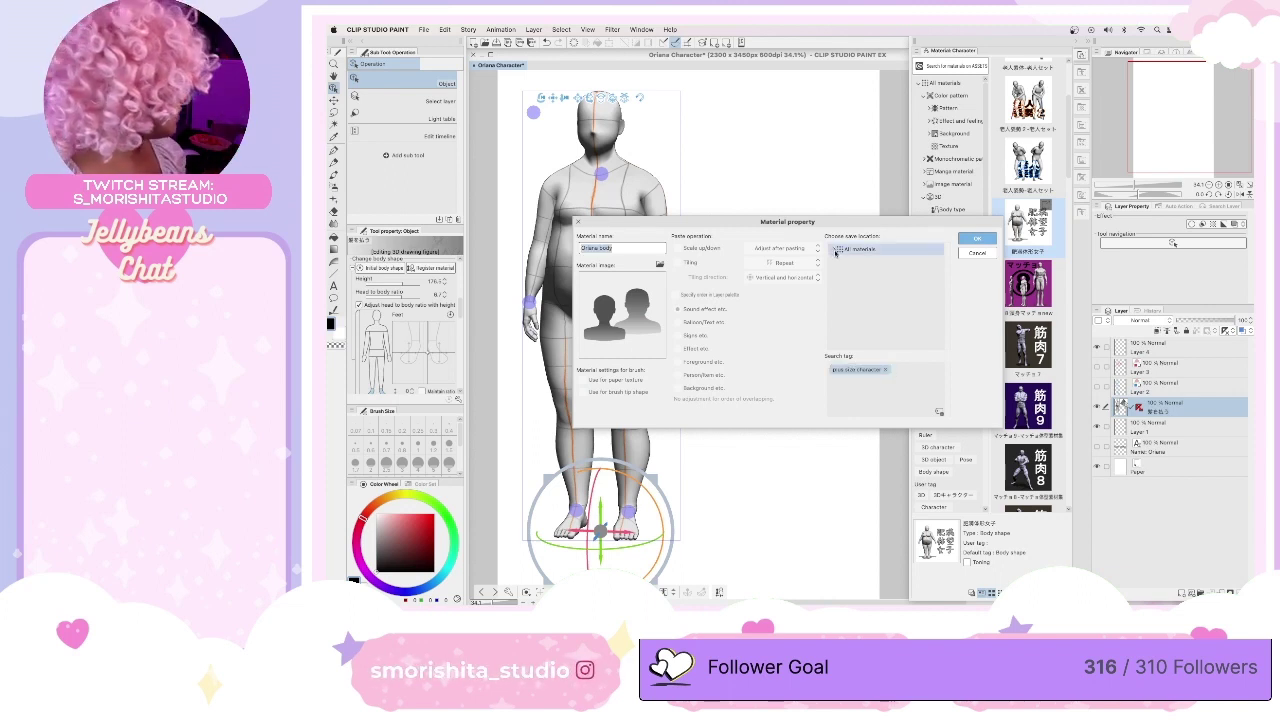
{"action": "left_click", "coordinate": [835, 250]}
{"action": "left_click", "coordinate": [838, 300]}
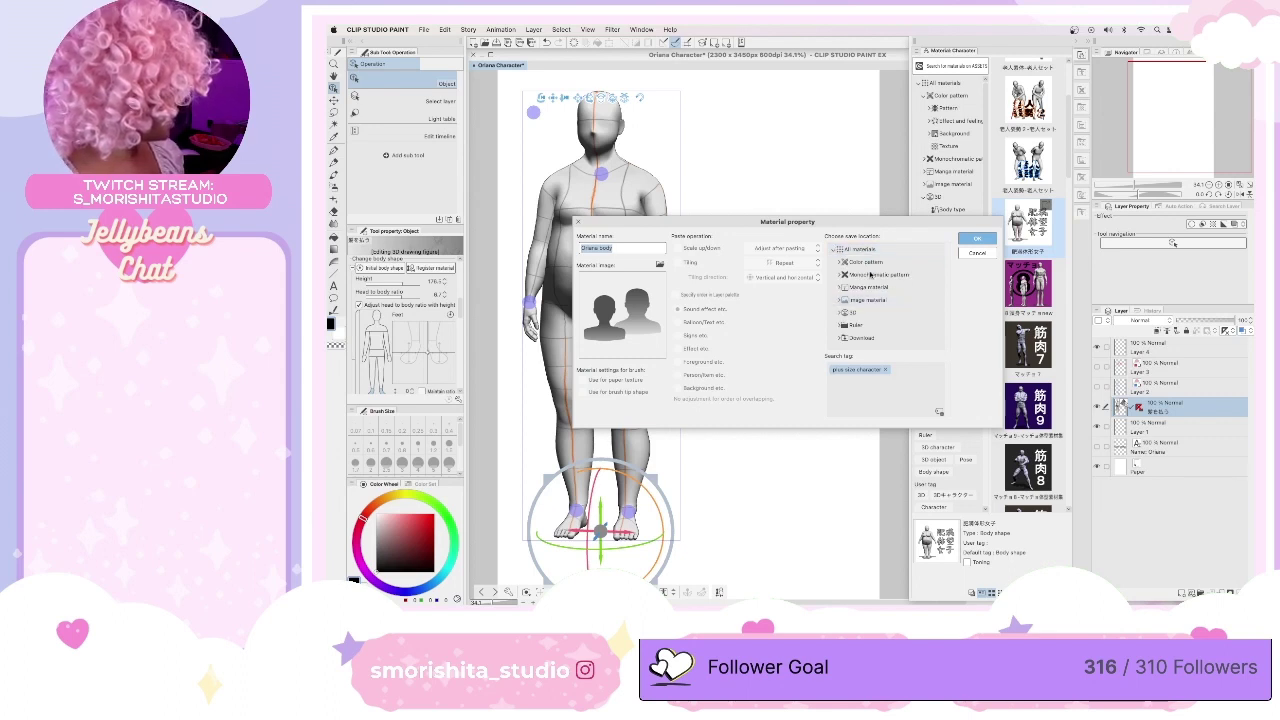
{"action": "left_click", "coordinate": [840, 313]}
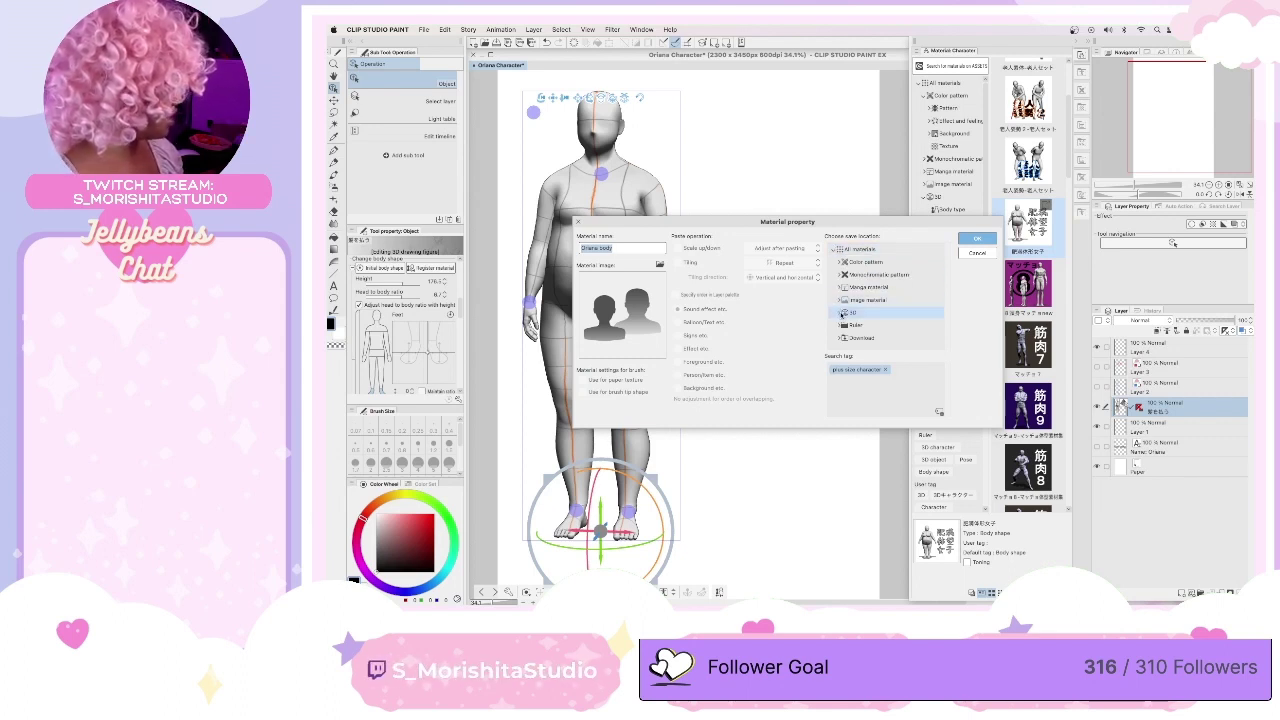
{"action": "left_click", "coordinate": [838, 312]}
{"action": "left_click", "coordinate": [871, 326]}
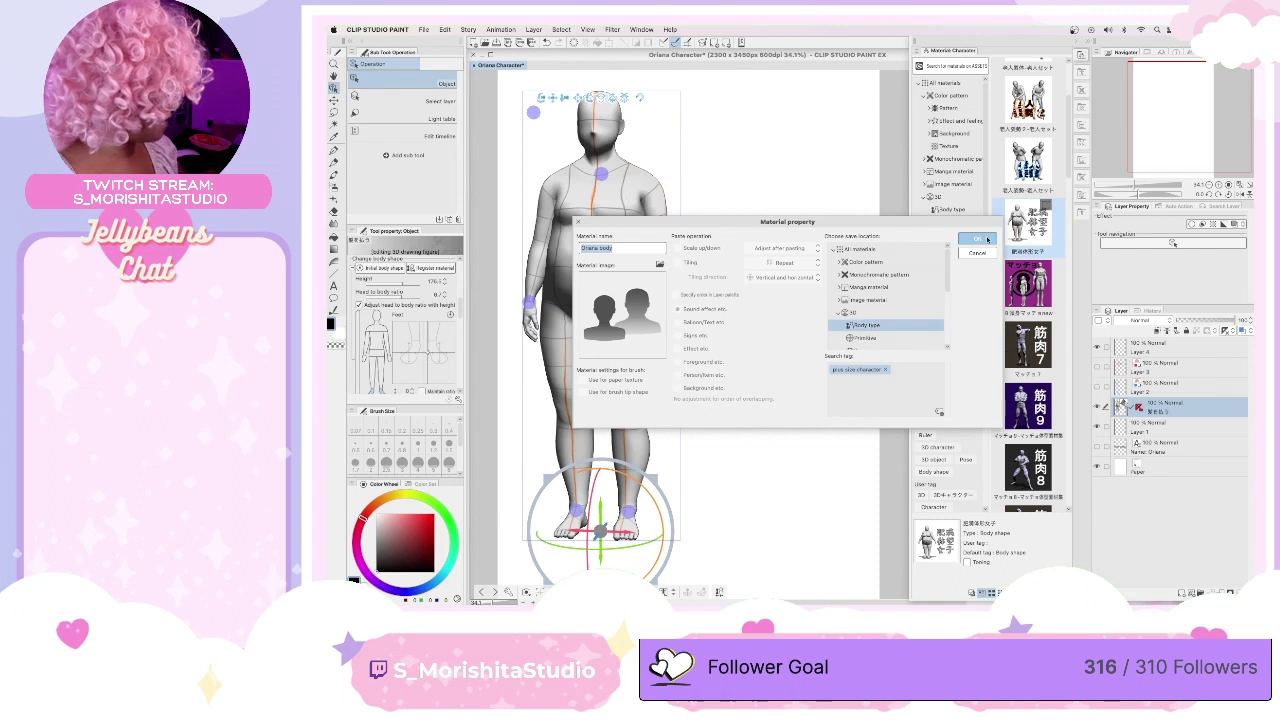
{"action": "left_click", "coordinate": [980, 239]}
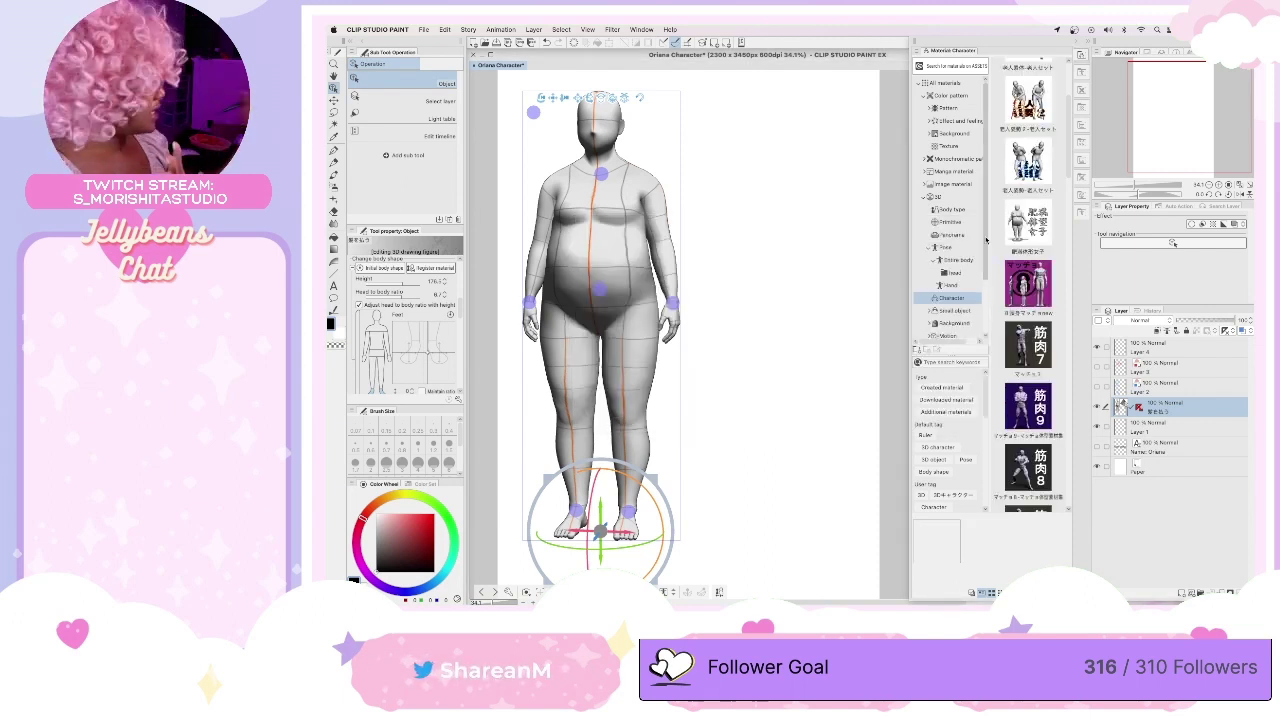
Find the saved Oriana body material under the 3D body types and add it to the canvas
{"action": "scroll", "coordinate": [1030, 230], "scroll_direction": "up", "scroll_amount": 5}
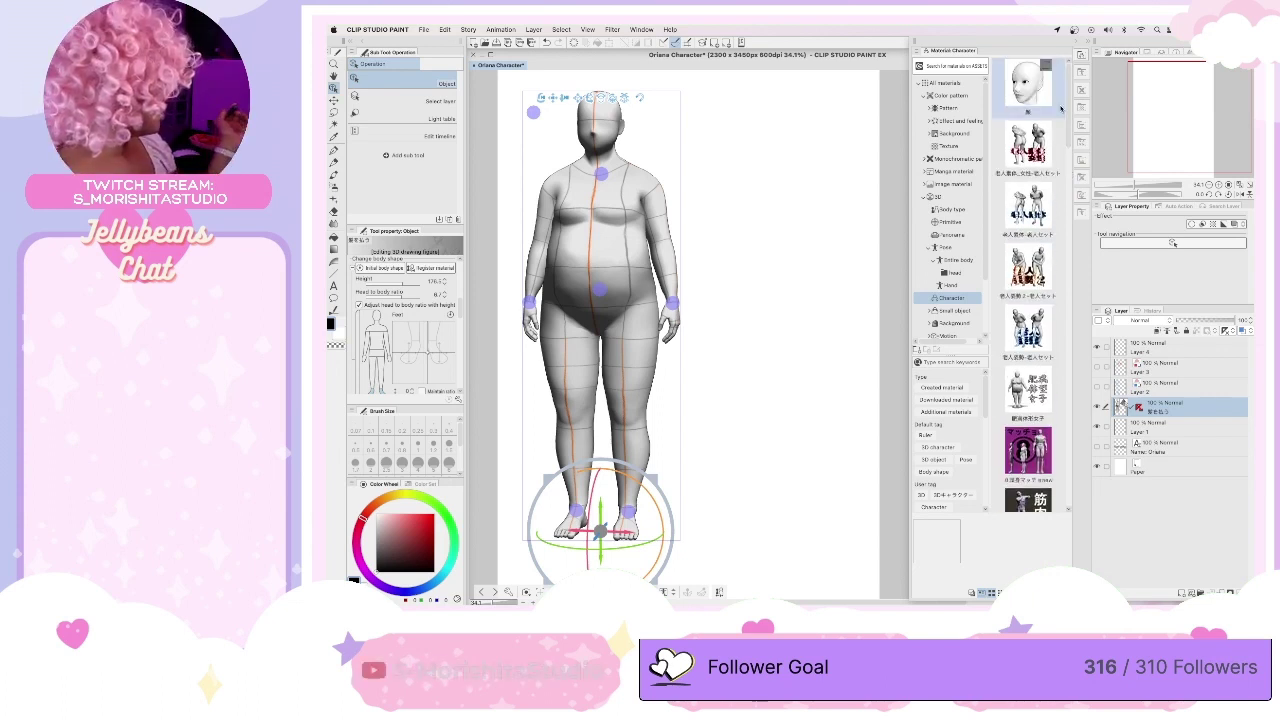
{"action": "left_click", "coordinate": [953, 209]}
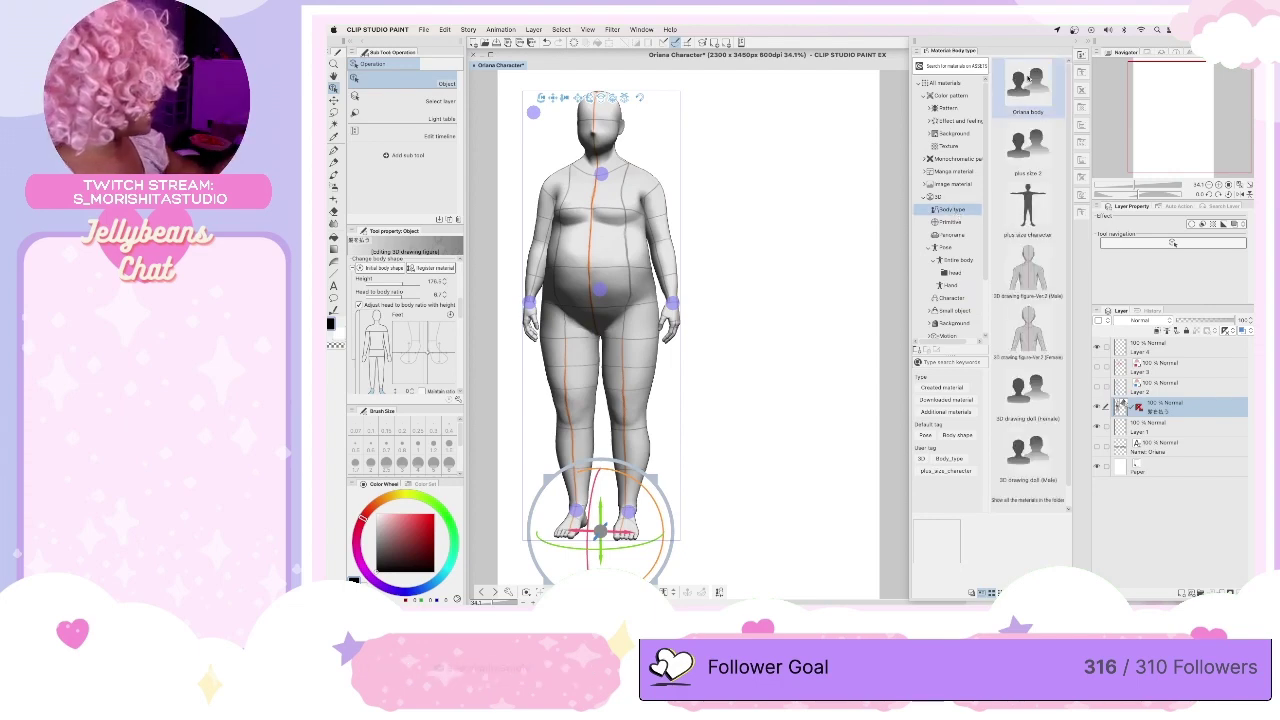
{"action": "left_click_drag", "start_coordinate": [1030, 85], "coordinate": [765, 252]}
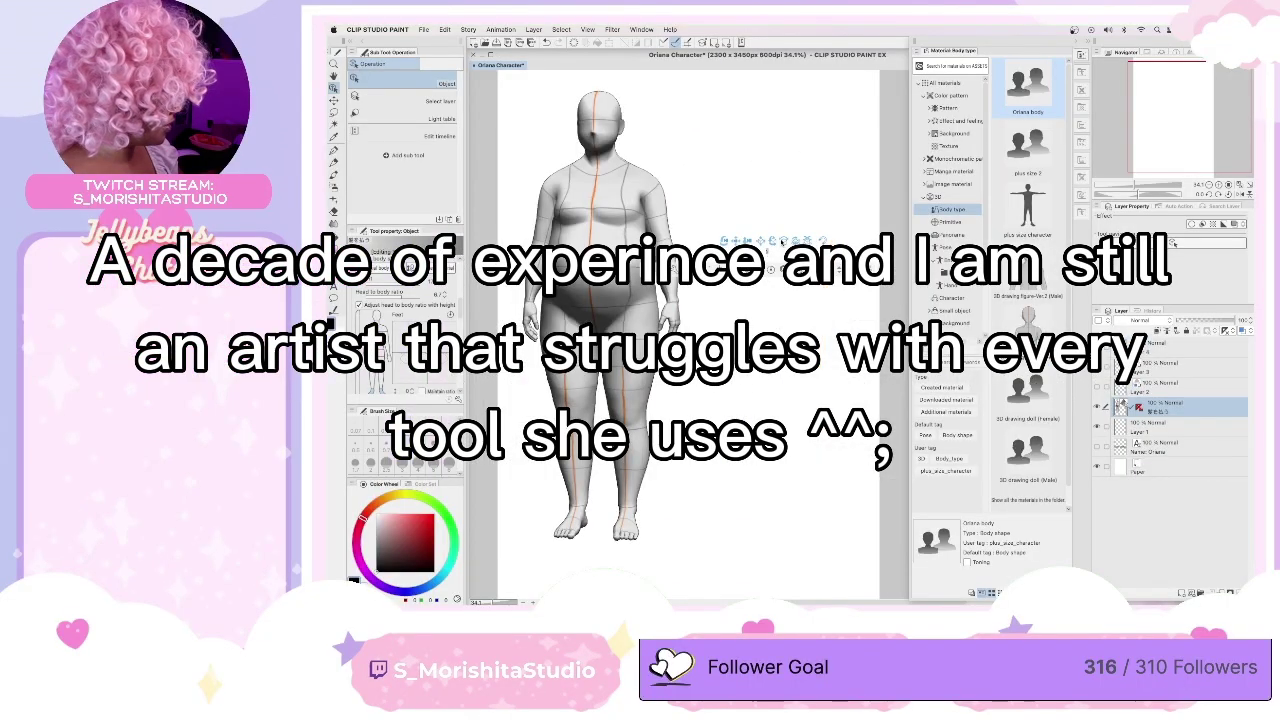
Try a different camera position for the 3D scene and undo the camera change
{"action": "left_click_drag", "start_coordinate": [456, 305], "coordinate": [456, 284]}
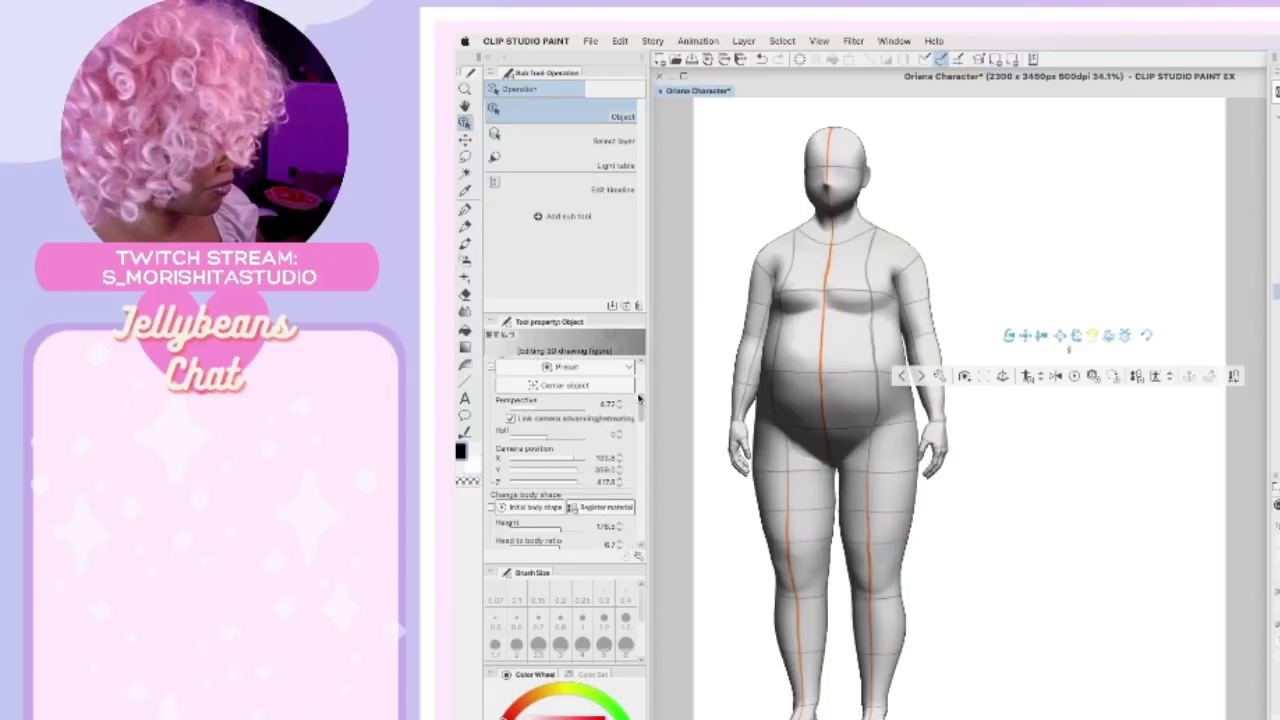
{"action": "scroll", "coordinate": [640, 398], "scroll_direction": "up", "scroll_amount": 2}
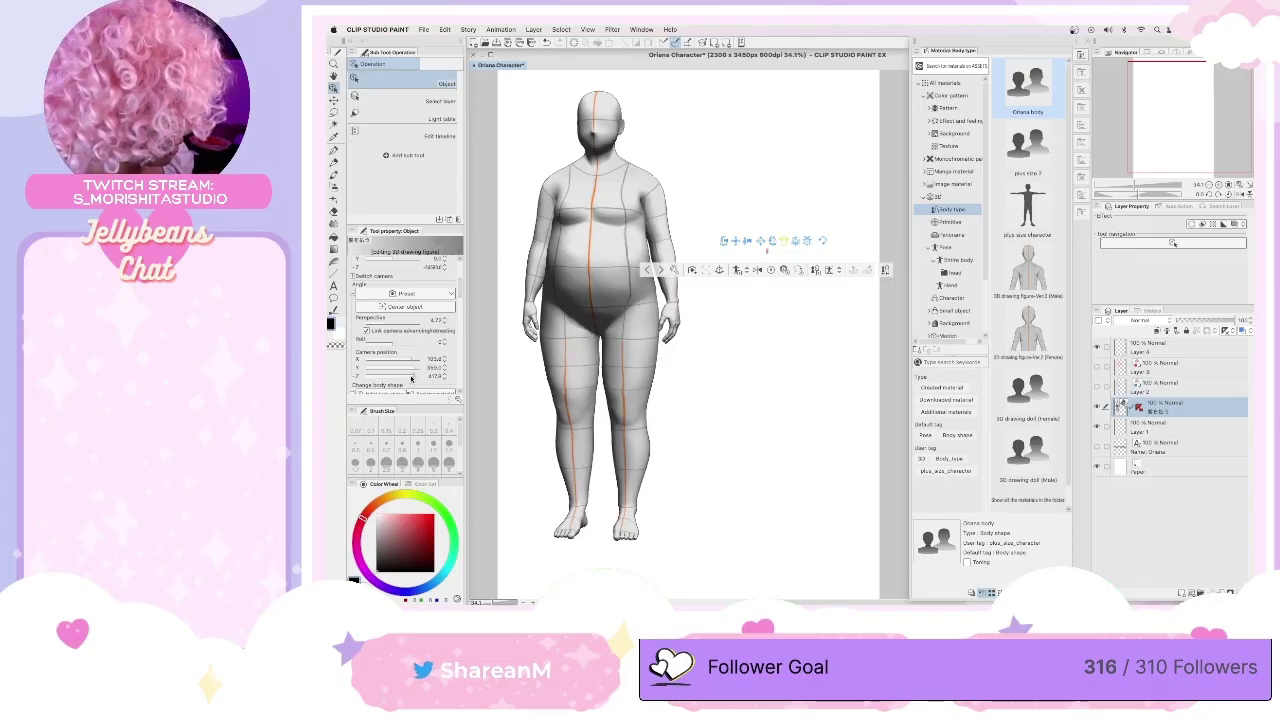
{"action": "left_click_drag", "start_coordinate": [411, 377], "coordinate": [400, 376]}
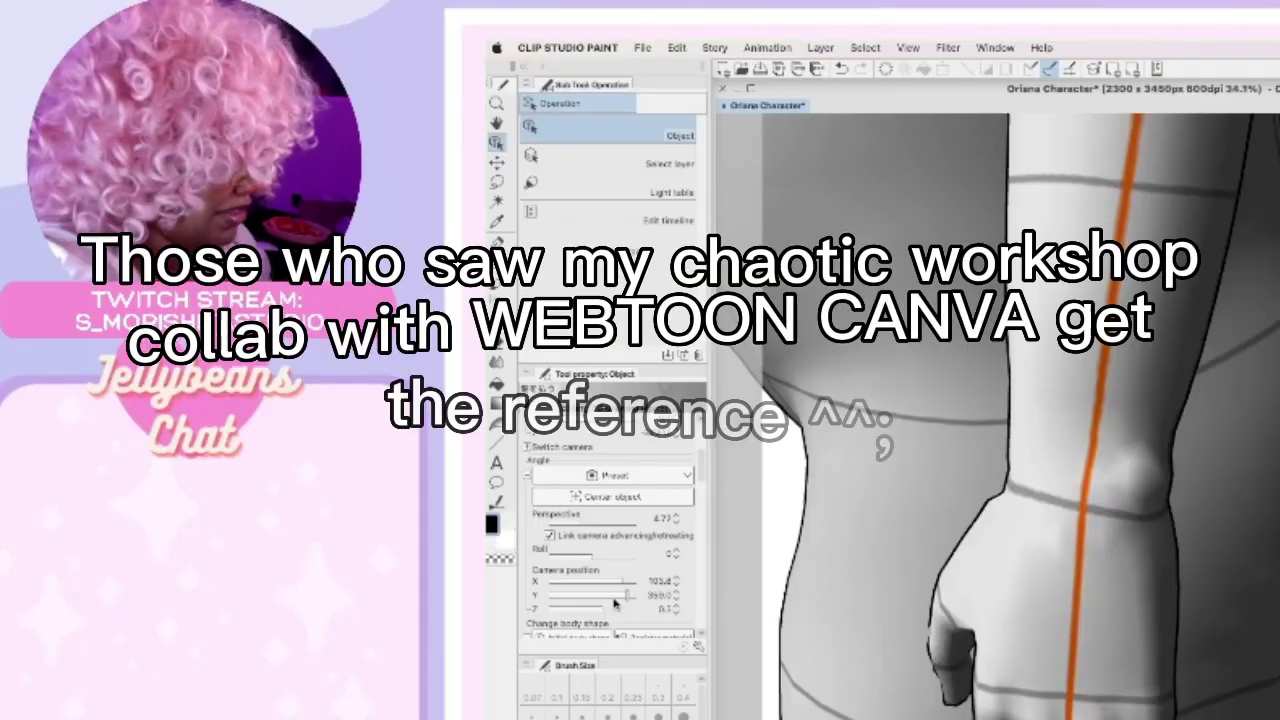
{"action": "key", "text": "super+z"}
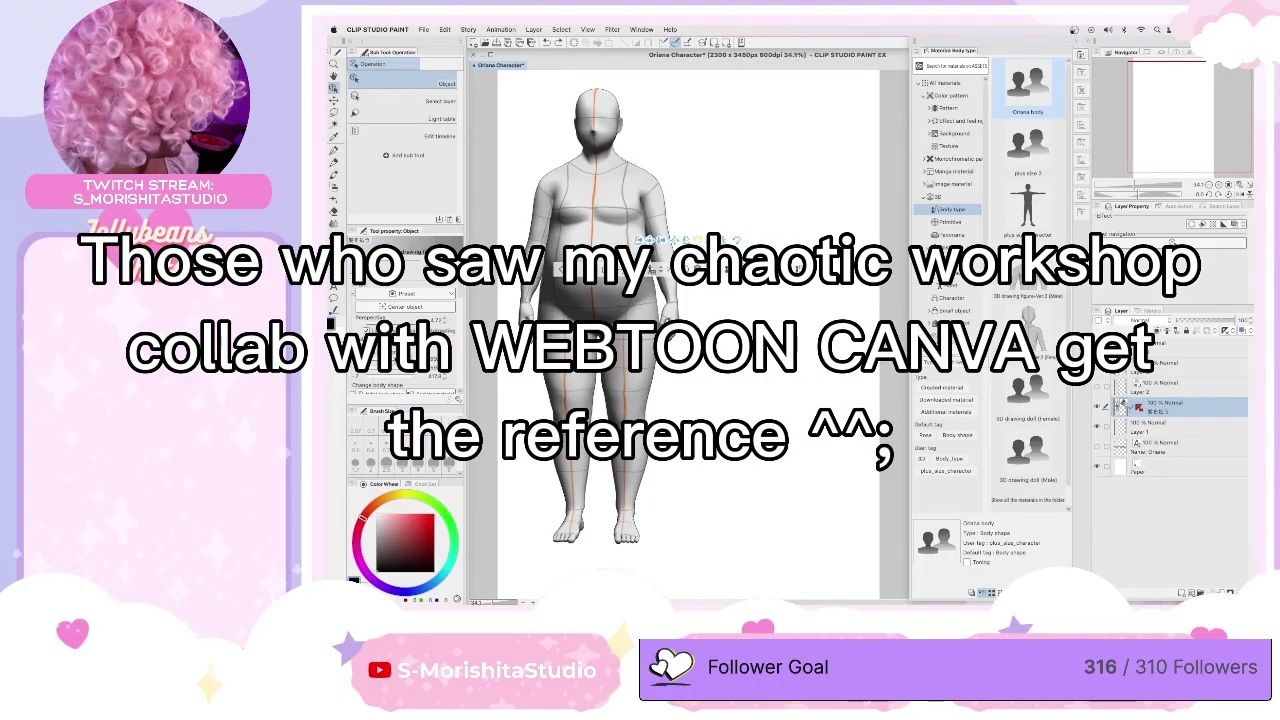
{"action": "key", "text": "super+z"}
{"action": "key", "text": "super+z"}
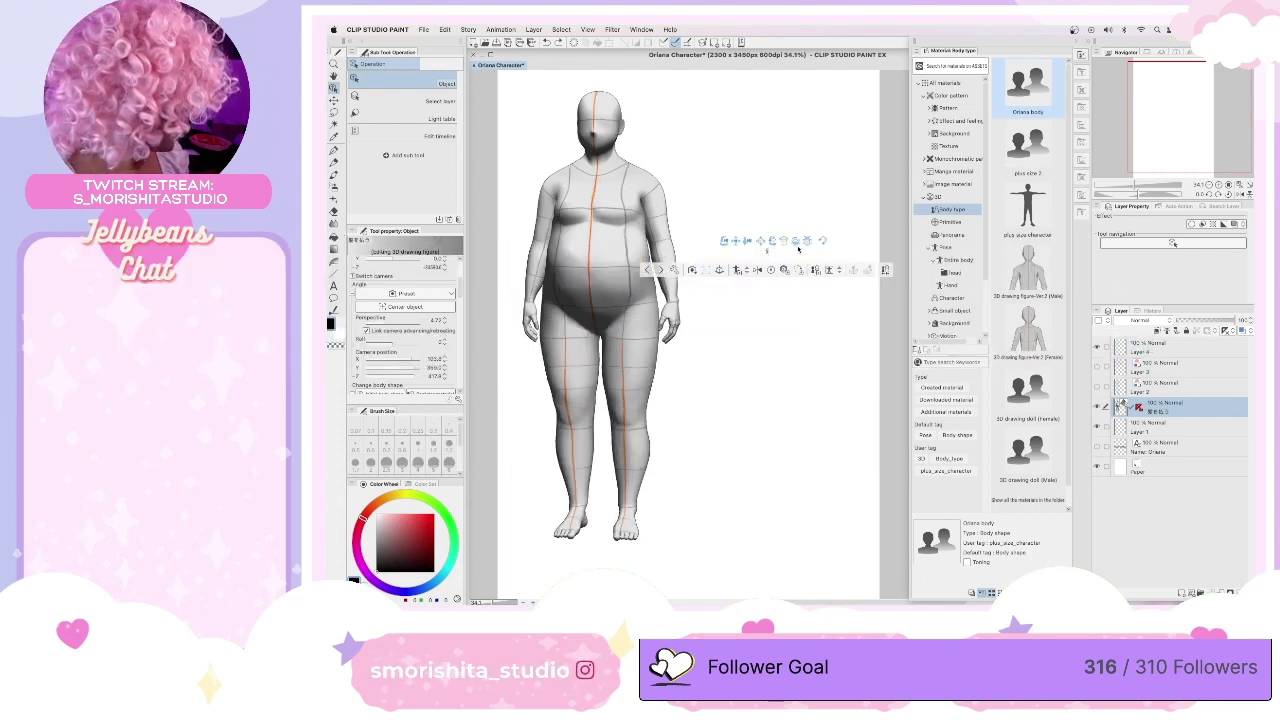
Position the added Oriana body figure beside the original, enlarge it to nearly the same height and rotate it towards a side view
{"action": "left_click_drag", "start_coordinate": [760, 378], "coordinate": [762, 598]}
{"action": "left_click", "coordinate": [760, 480]}
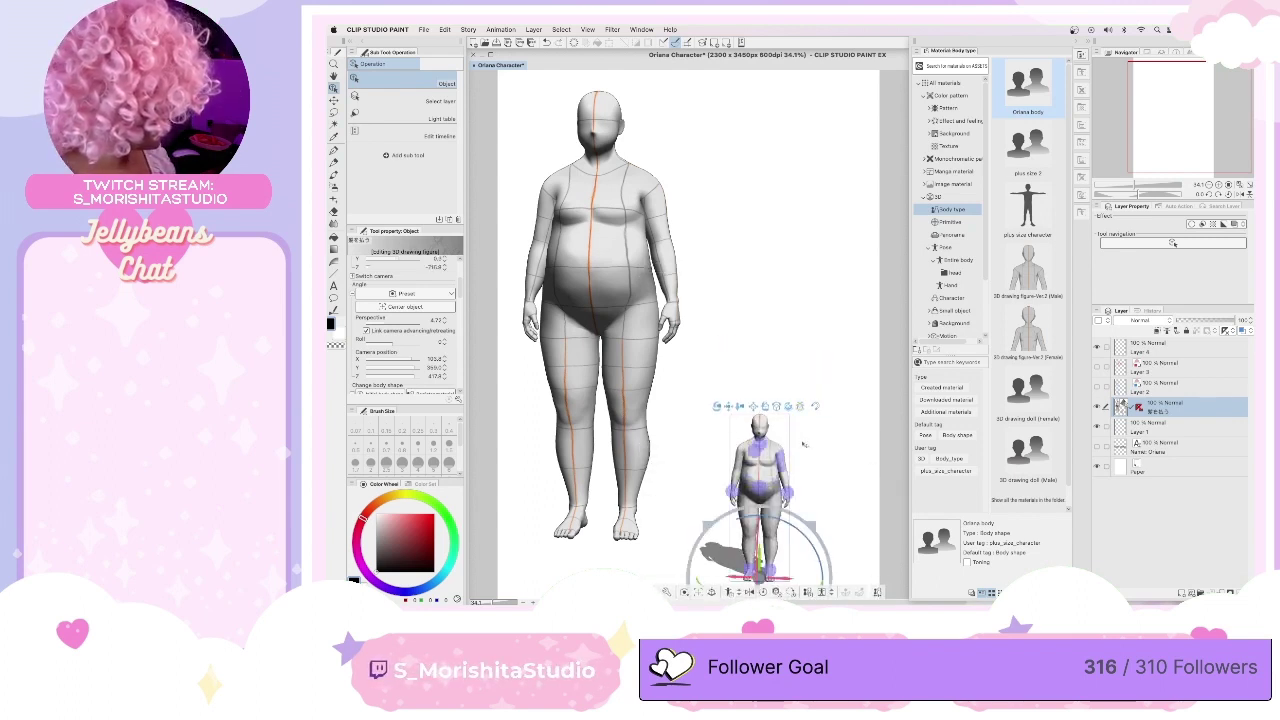
{"action": "left_click_drag", "start_coordinate": [868, 291], "coordinate": [823, 354]}
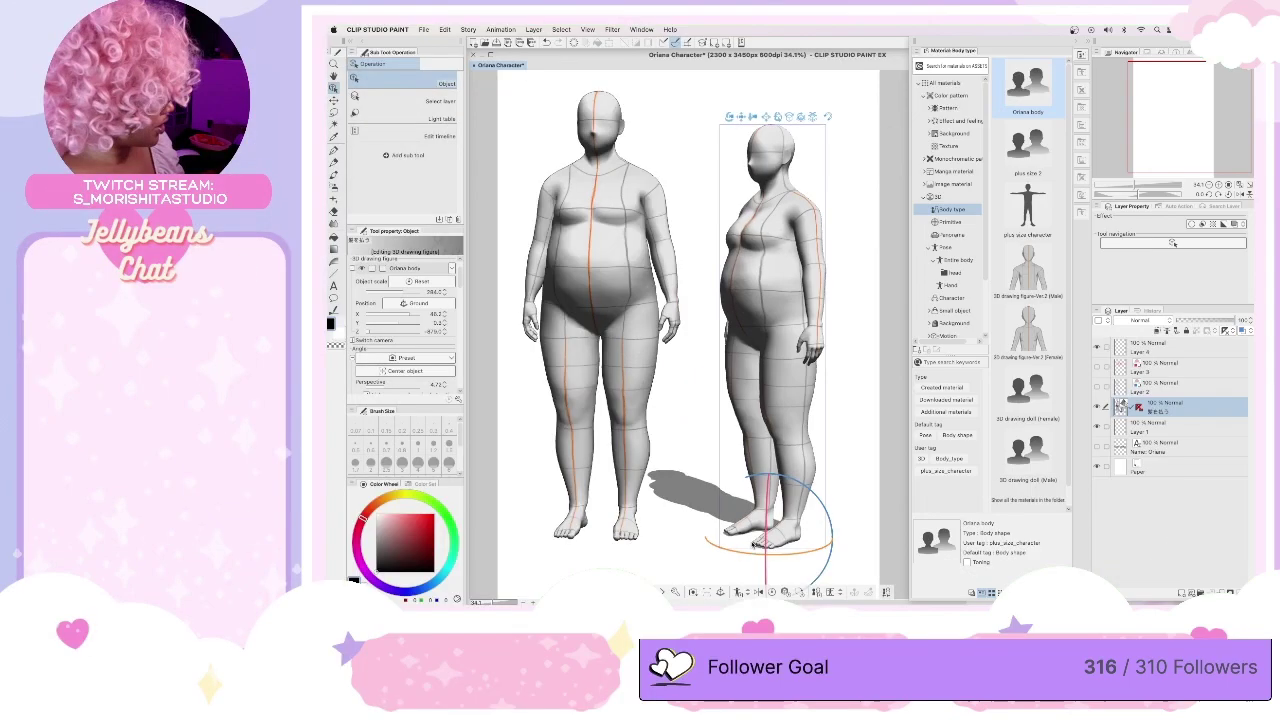
Select the original figure and rotate it about its vertical axis to a three-quarter view
{"action": "left_click", "coordinate": [636, 360]}
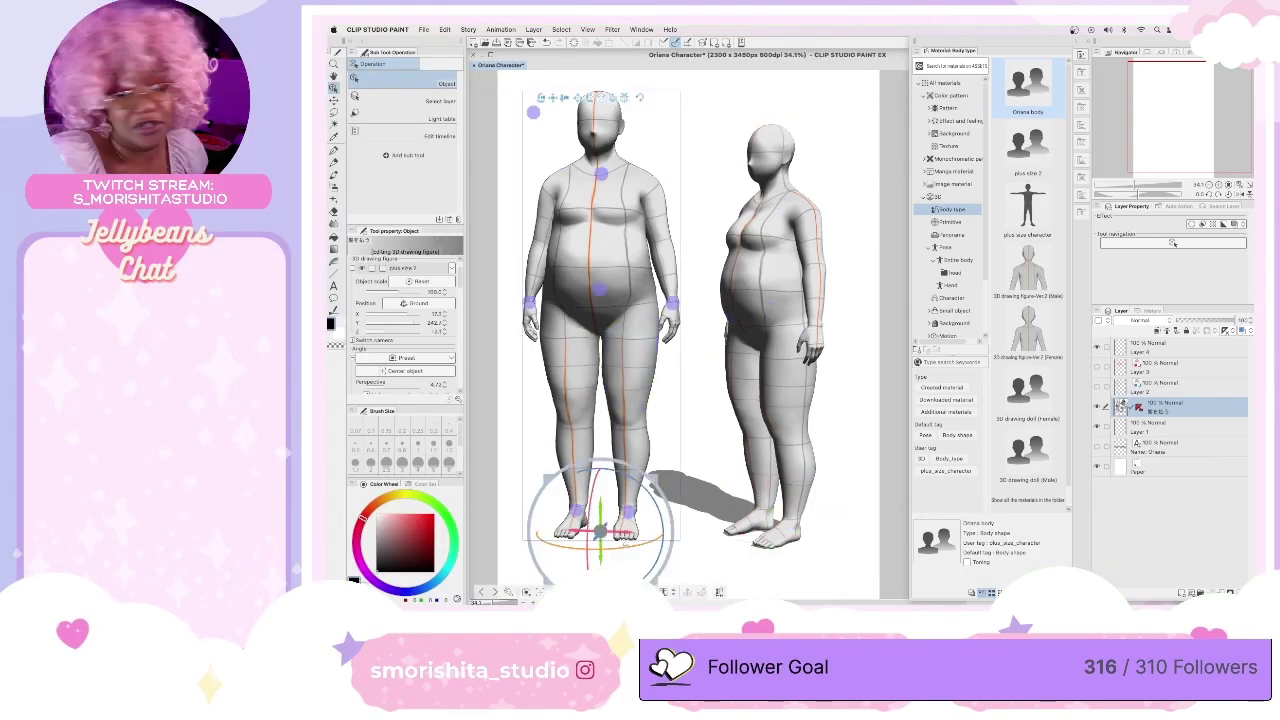
{"action": "left_click_drag", "start_coordinate": [590, 548], "coordinate": [650, 525]}
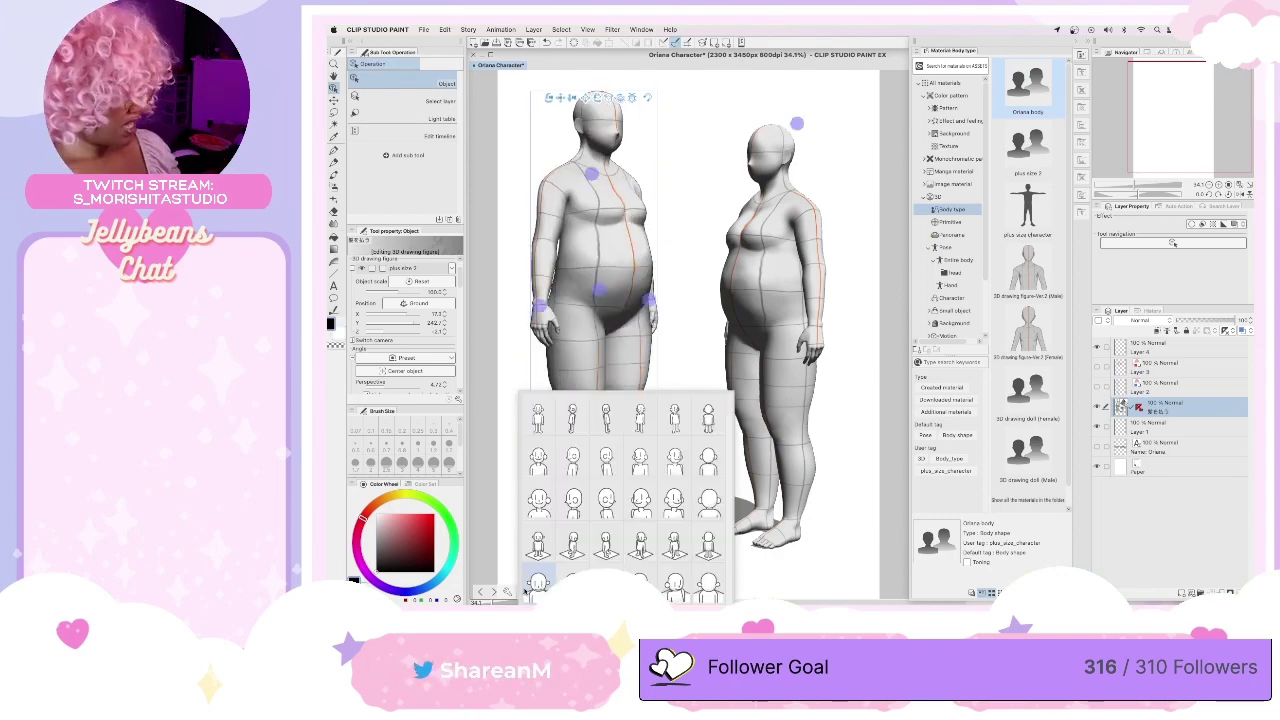